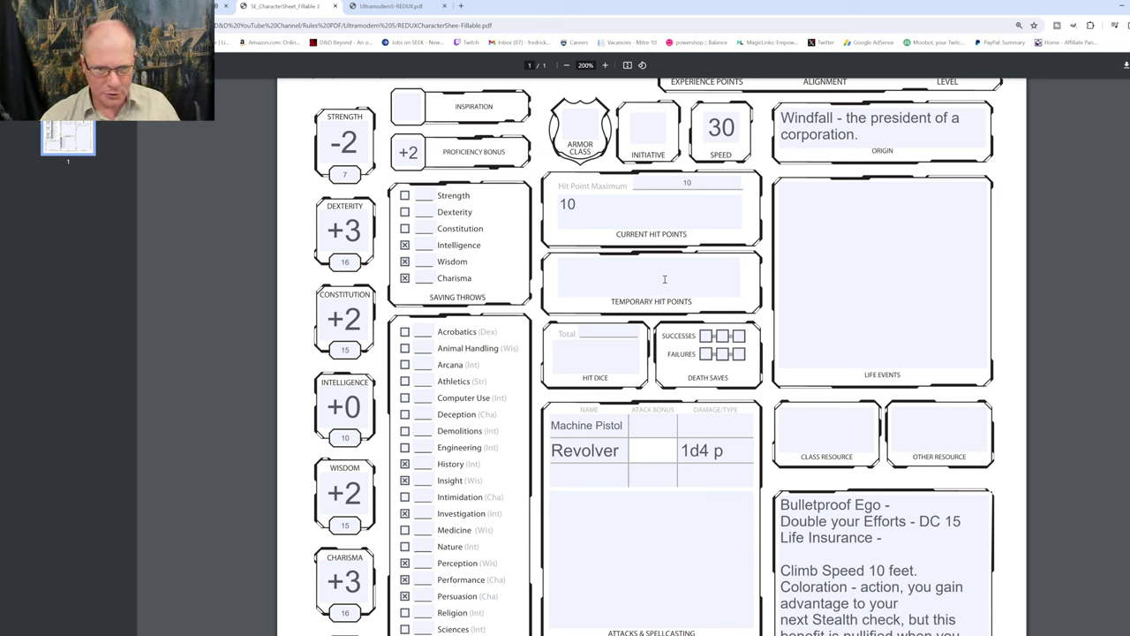
Enter +5 as the Revolver's attack bonus and NA for the temporary hit points
{"action": "type", "text": "+5"}
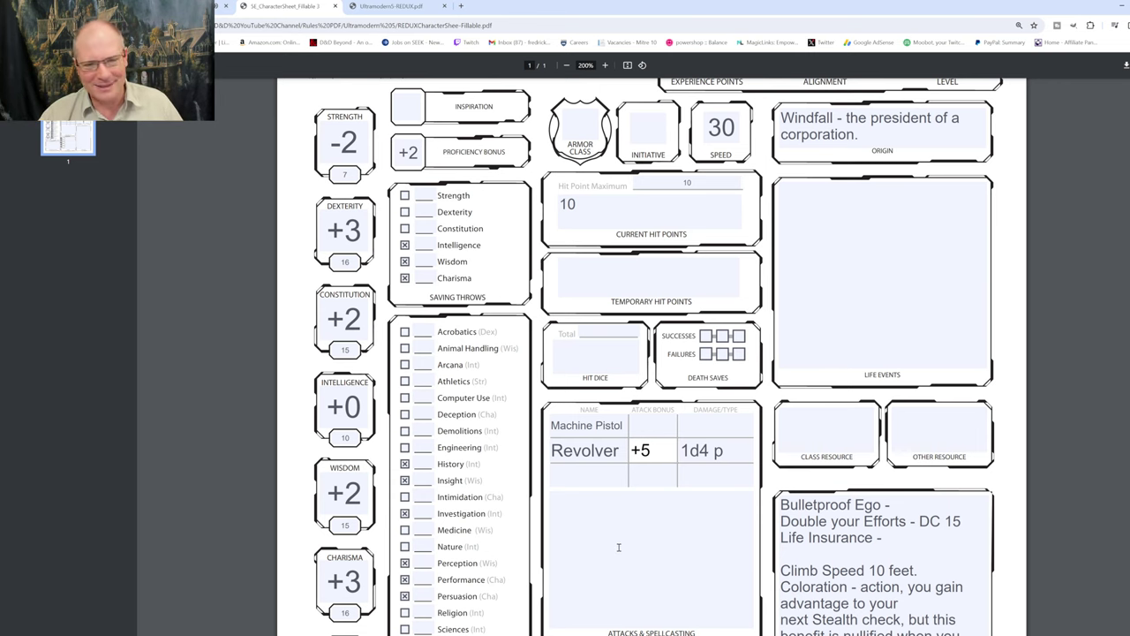
{"action": "scroll", "coordinate": [618, 547], "scroll_direction": "down", "scroll_amount": 2}
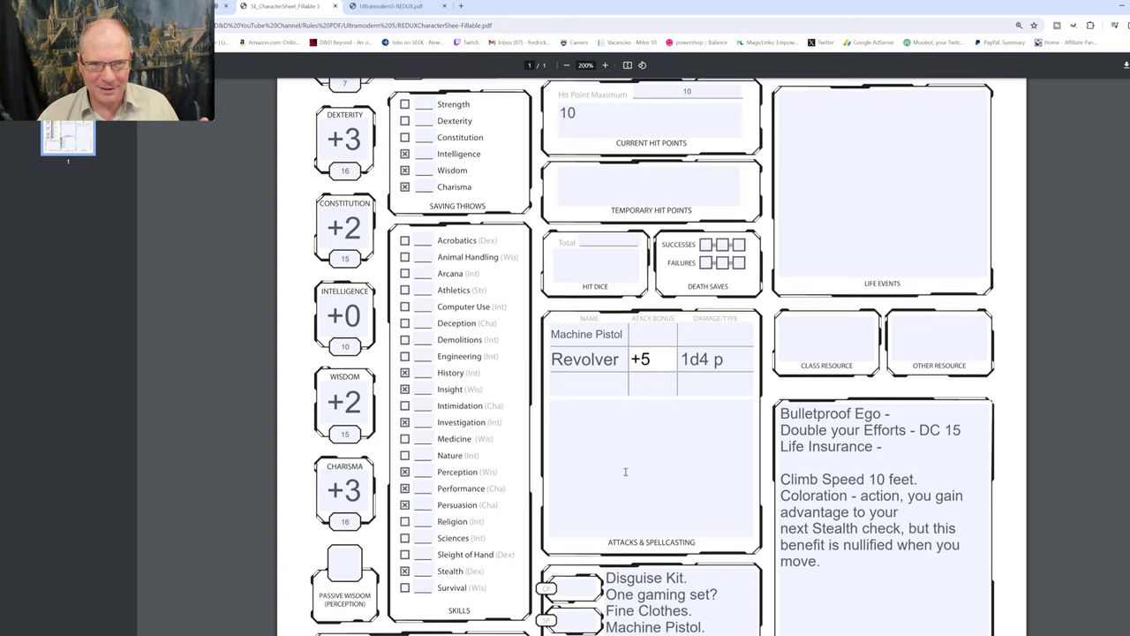
{"action": "scroll", "coordinate": [625, 473], "scroll_direction": "up", "scroll_amount": 3}
{"action": "left_click", "coordinate": [654, 323]}
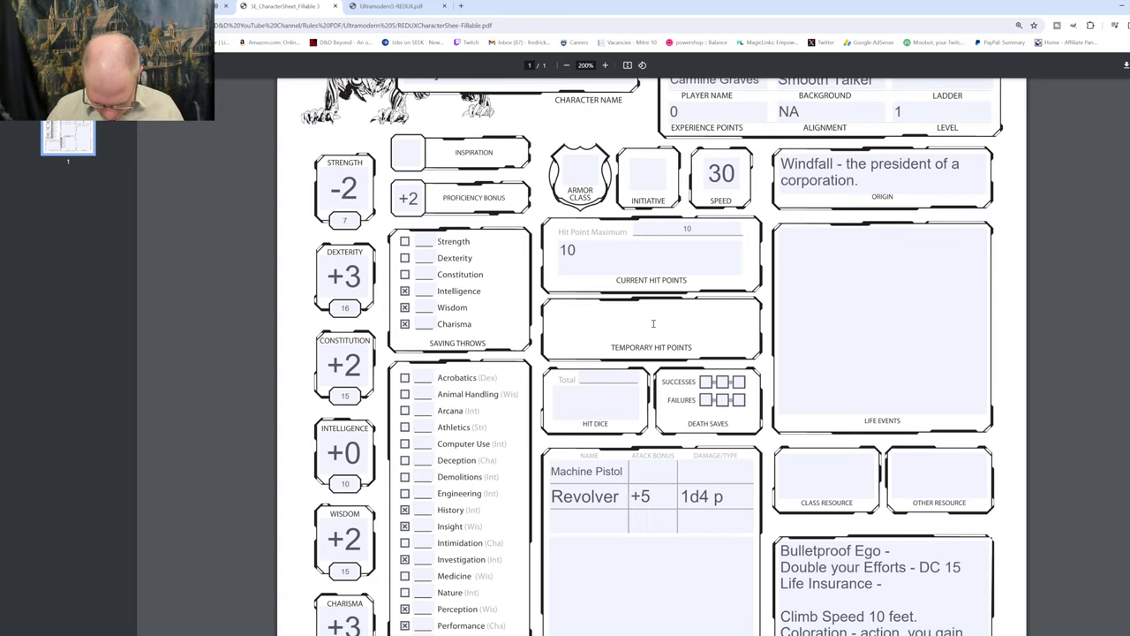
{"action": "type", "text": "NA"}
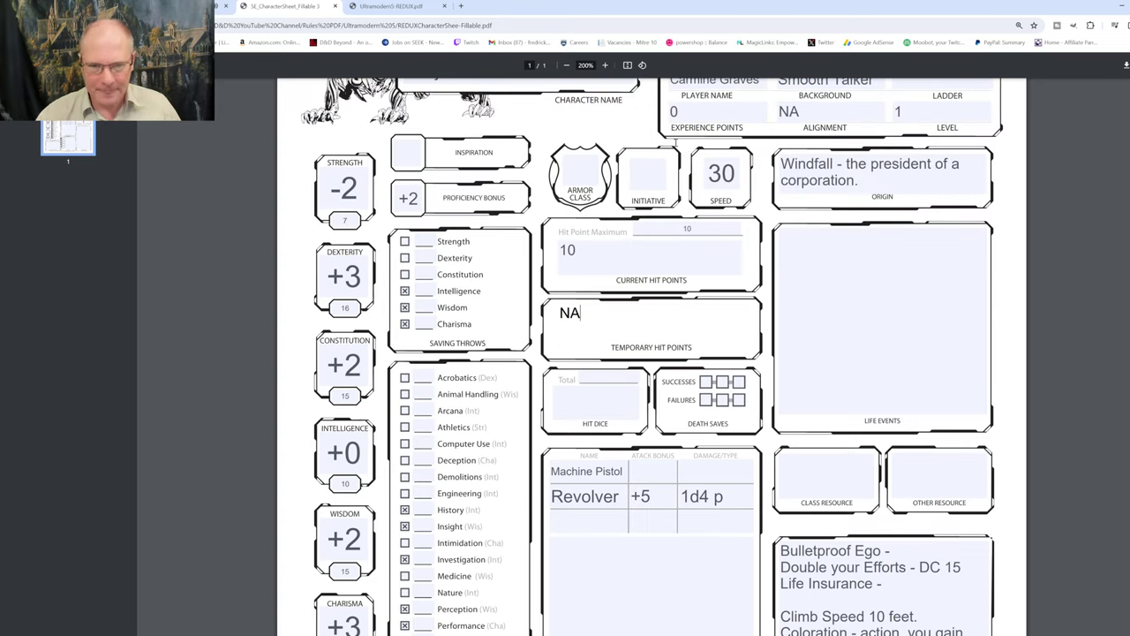
Fill in the hit dice with a total of 1 and a value of 1d8 + 2
{"action": "left_click", "coordinate": [586, 375]}
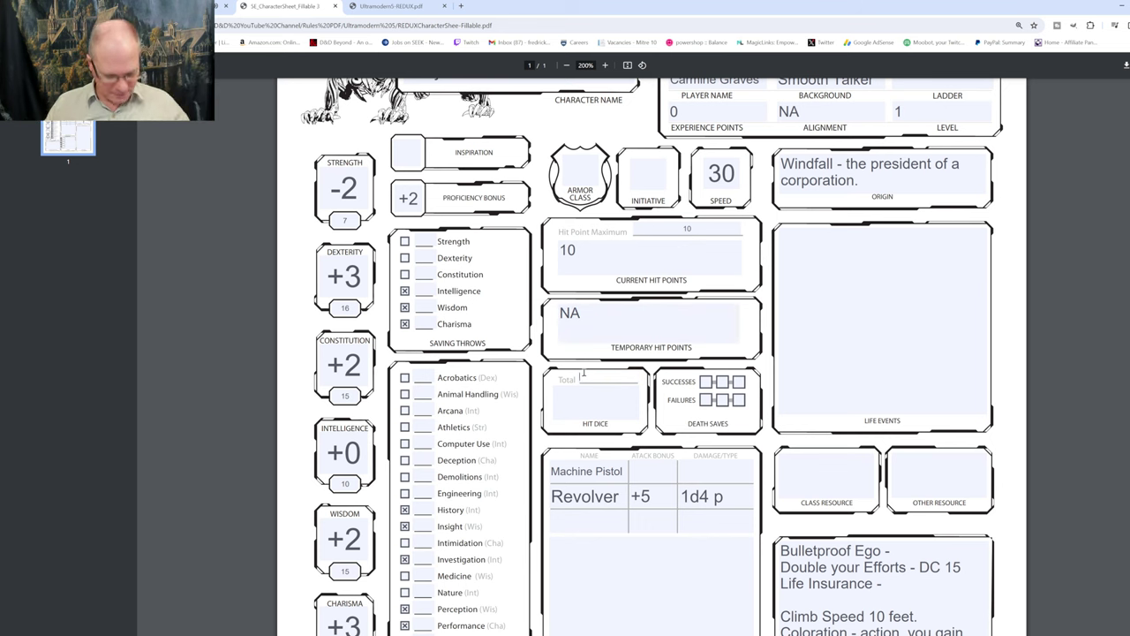
{"action": "type", "text": "1d8"}
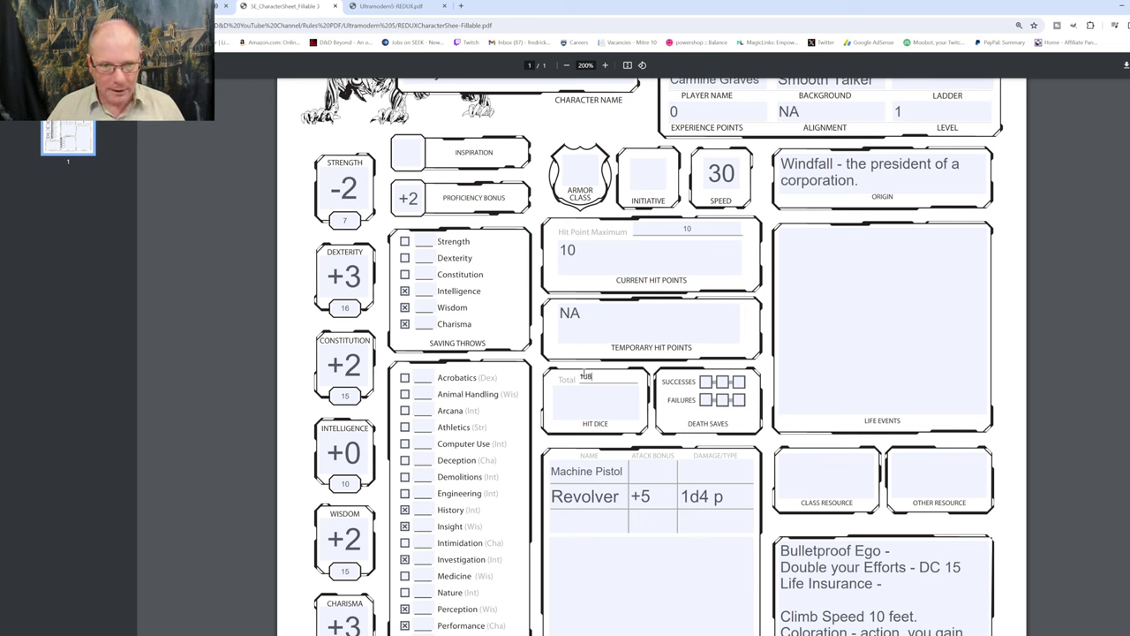
{"action": "key", "text": "BackSpace"}
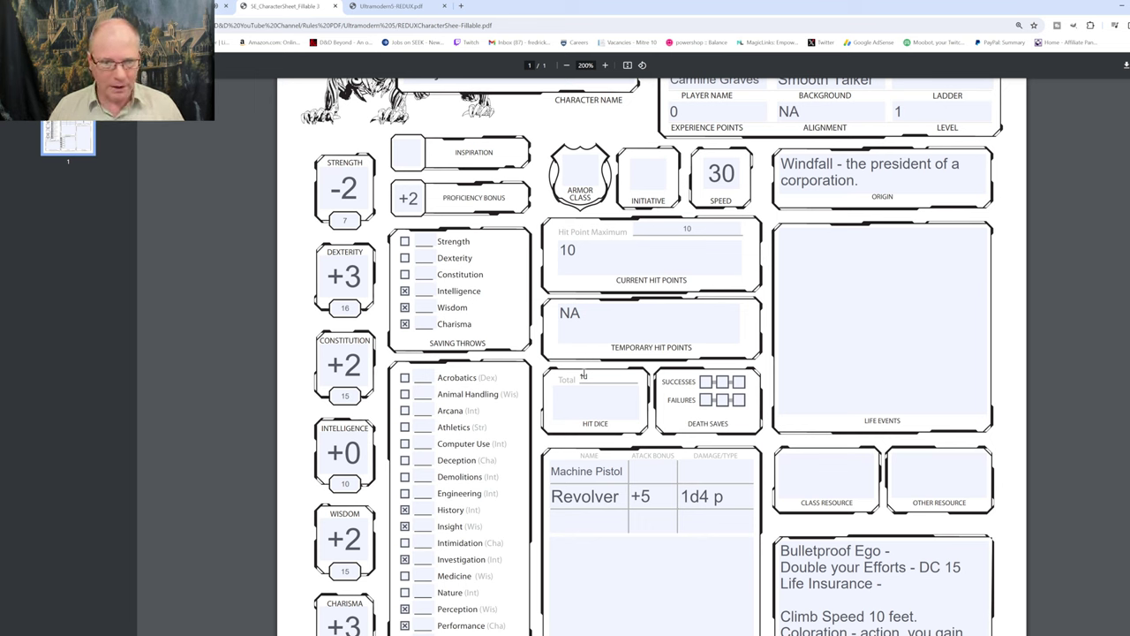
{"action": "left_click", "coordinate": [579, 402]}
{"action": "type", "text": "1d"}
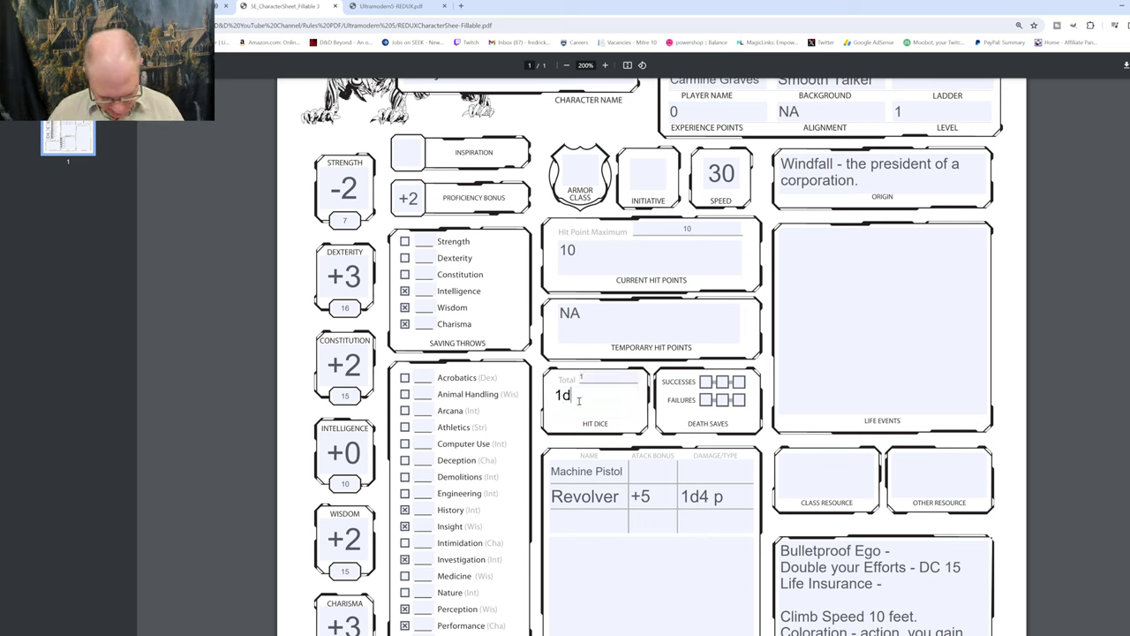
{"action": "type", "text": "8 +"}
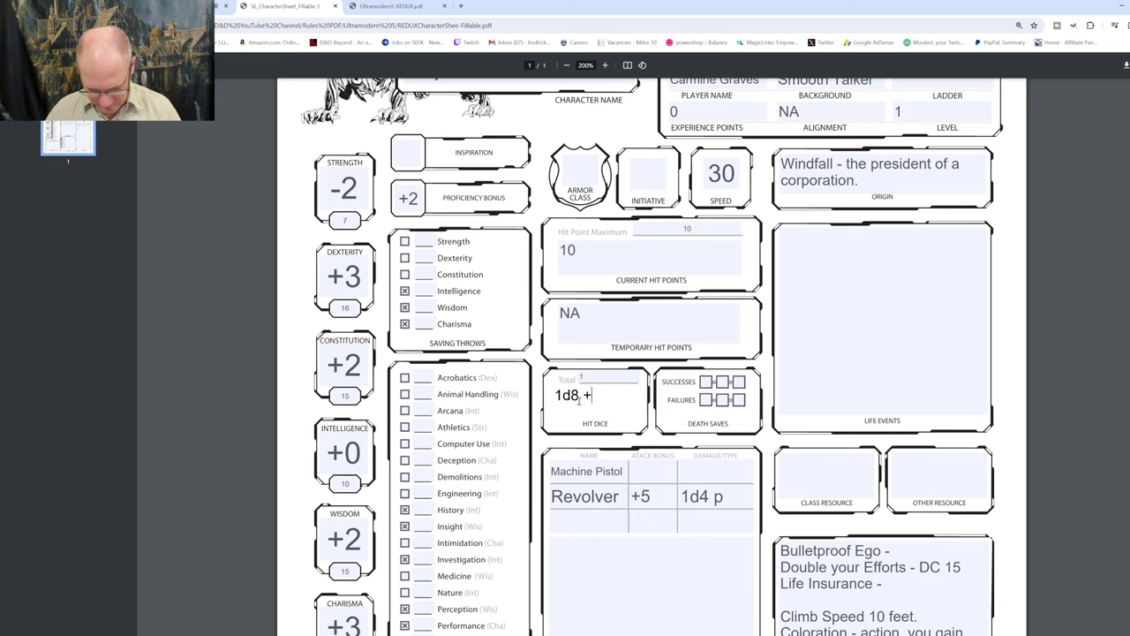
{"action": "type", "text": " 2"}
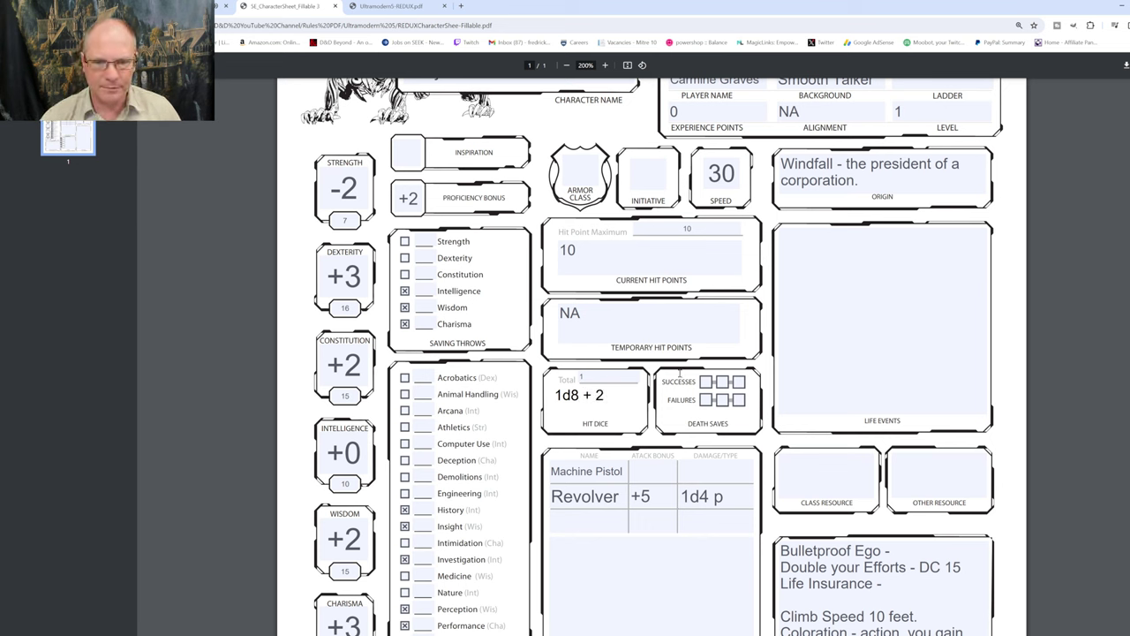
{"action": "left_click", "coordinate": [694, 328]}
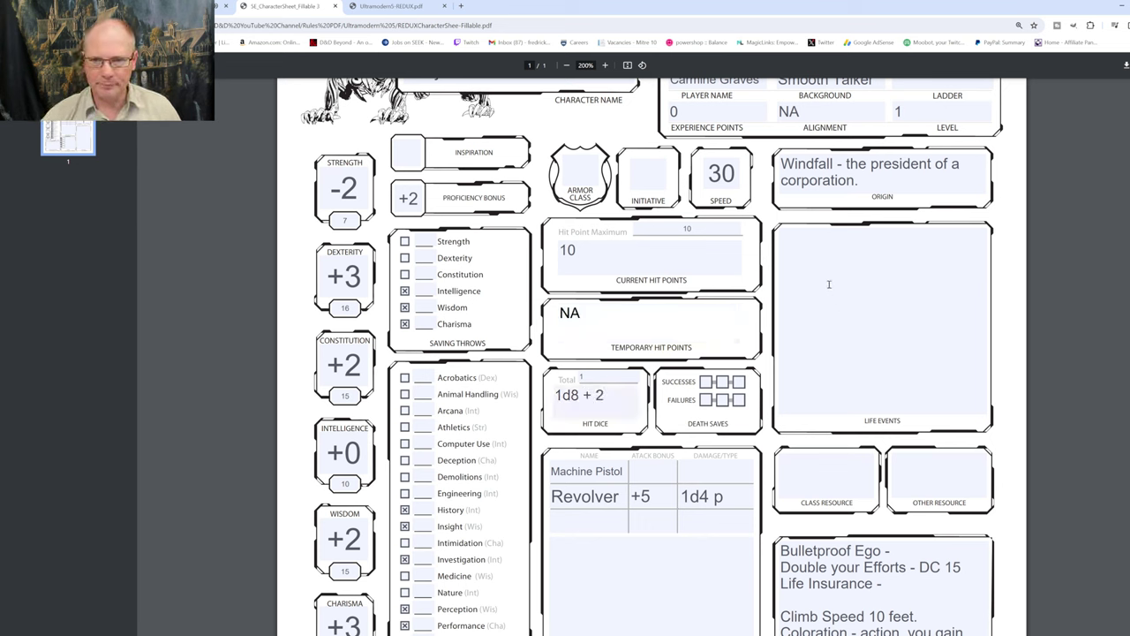
{"action": "left_click", "coordinate": [800, 248]}
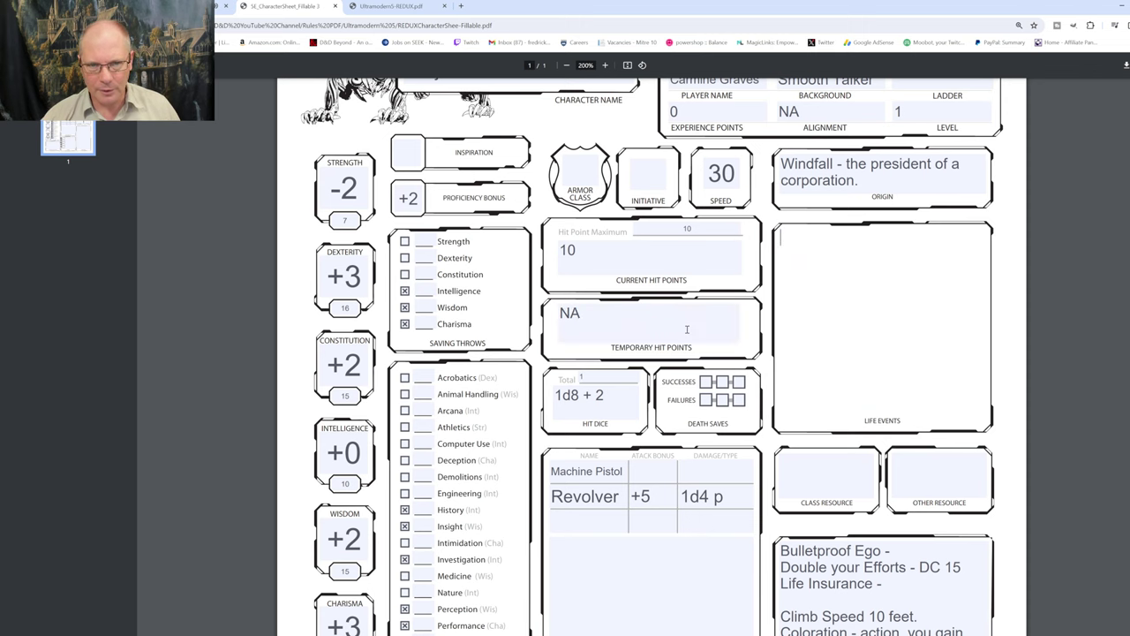
Set the character's initiative to +3
{"action": "scroll", "coordinate": [687, 329], "scroll_direction": "up", "scroll_amount": 1}
{"action": "left_click", "coordinate": [649, 269]}
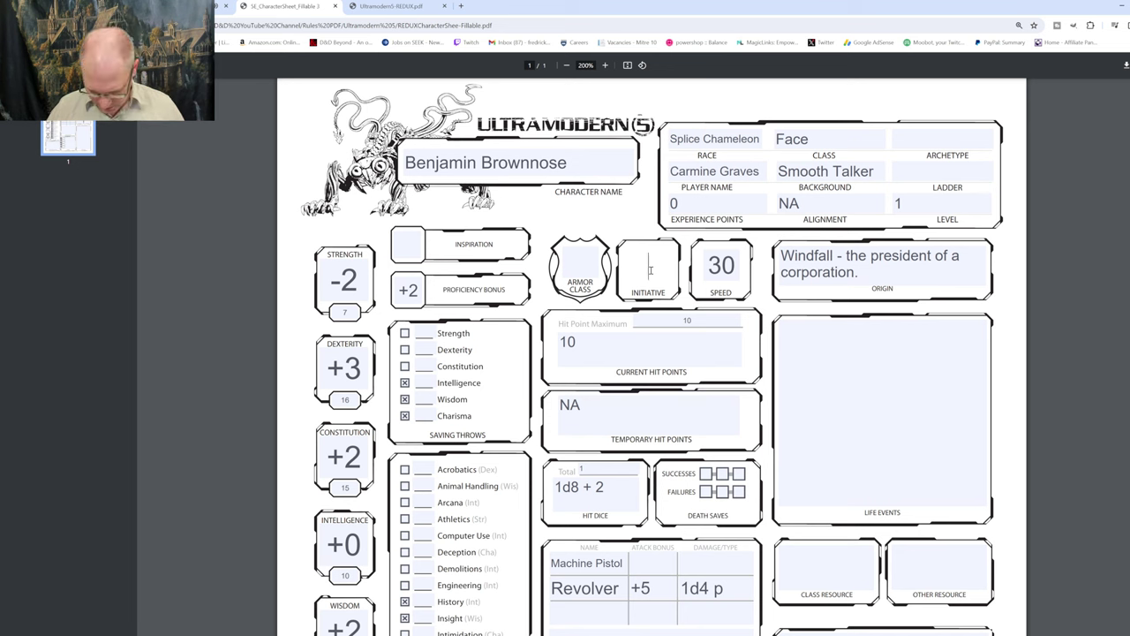
{"action": "type", "text": "+3"}
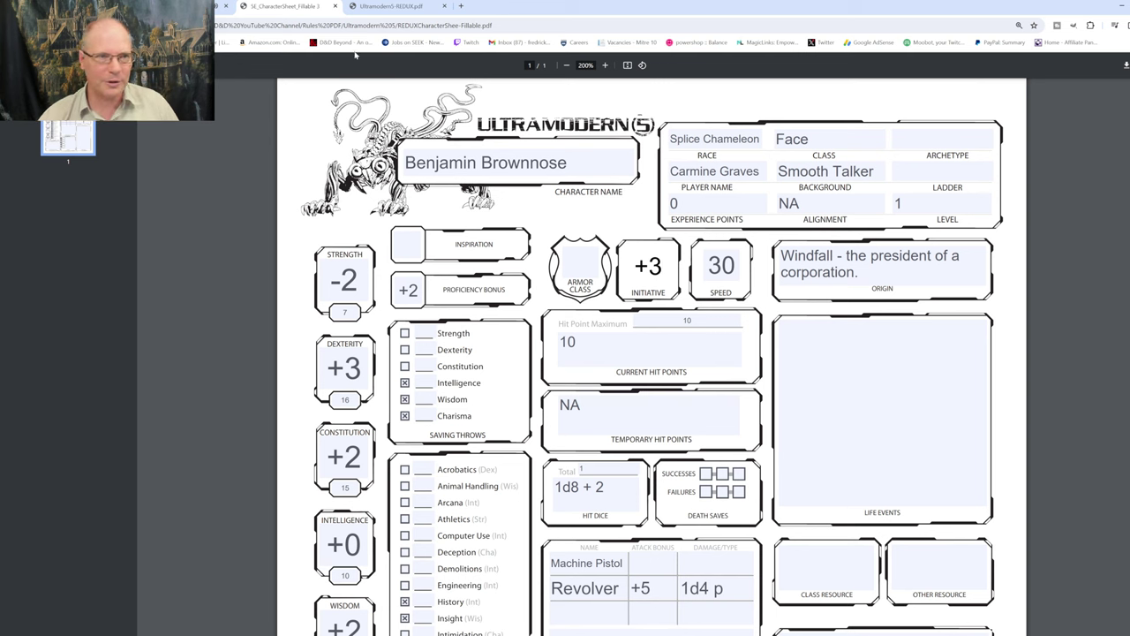
Check the rulebook's one-handed small arms table and replace Machine Pistol in the attacks list with Grenade Launcher One Hand
{"action": "left_click", "coordinate": [391, 6]}
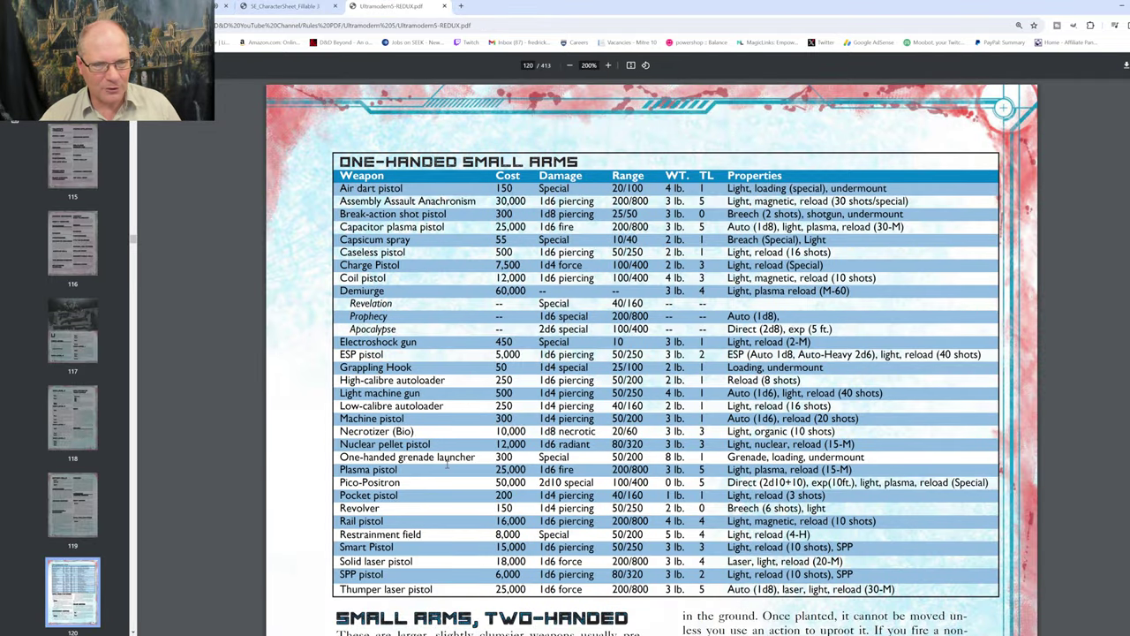
{"action": "left_click", "coordinate": [274, 6]}
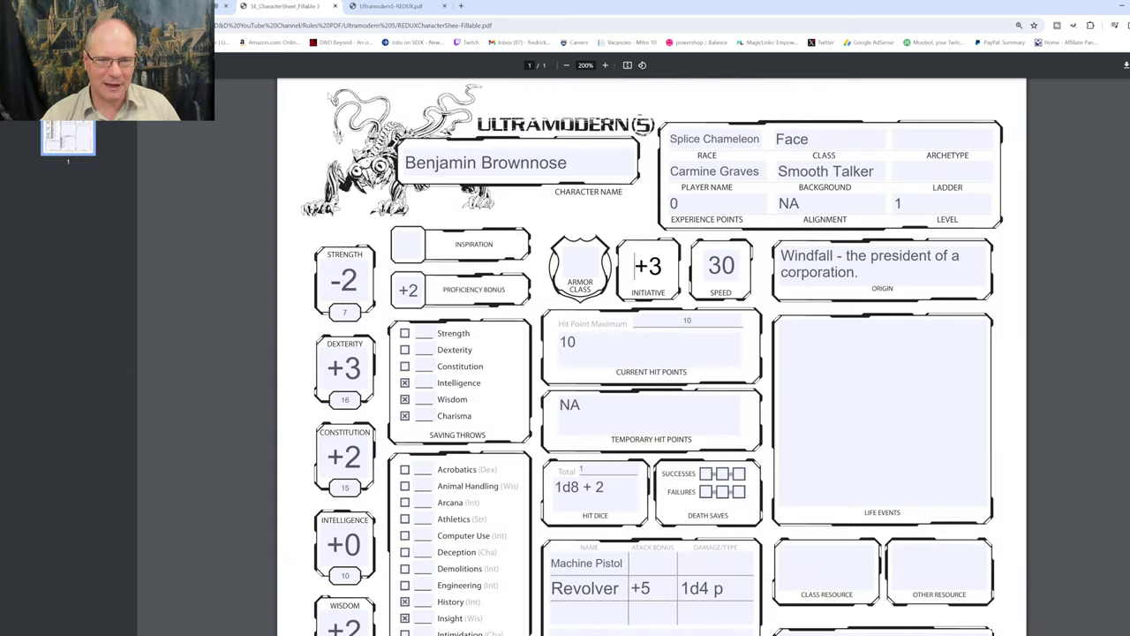
{"action": "scroll", "coordinate": [634, 548], "scroll_direction": "down", "scroll_amount": 1}
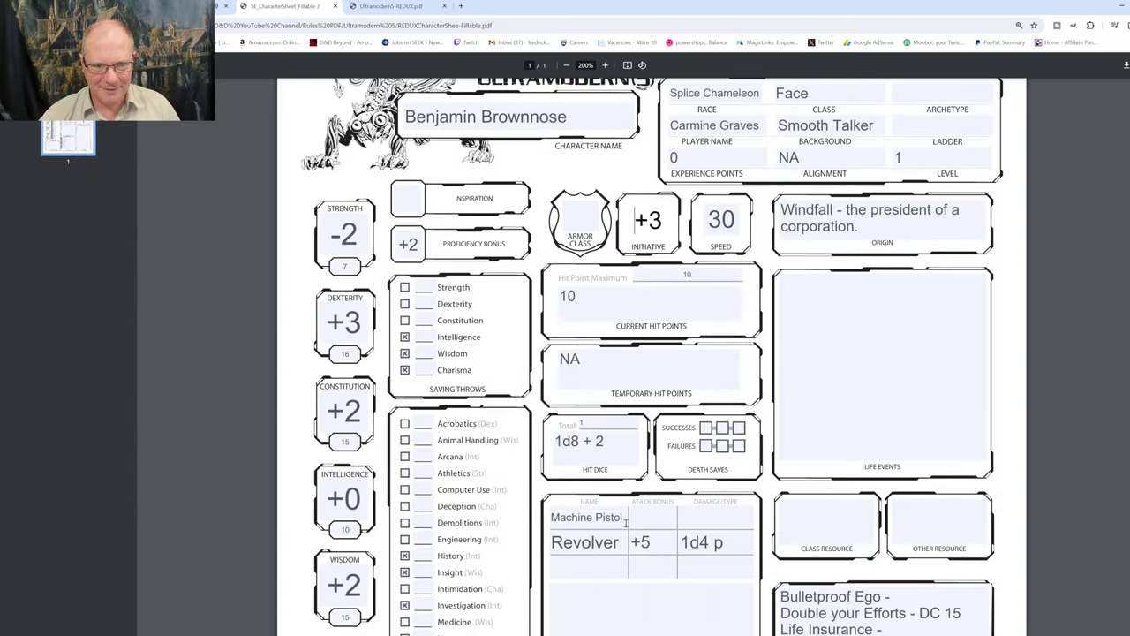
{"action": "left_click", "coordinate": [625, 519]}
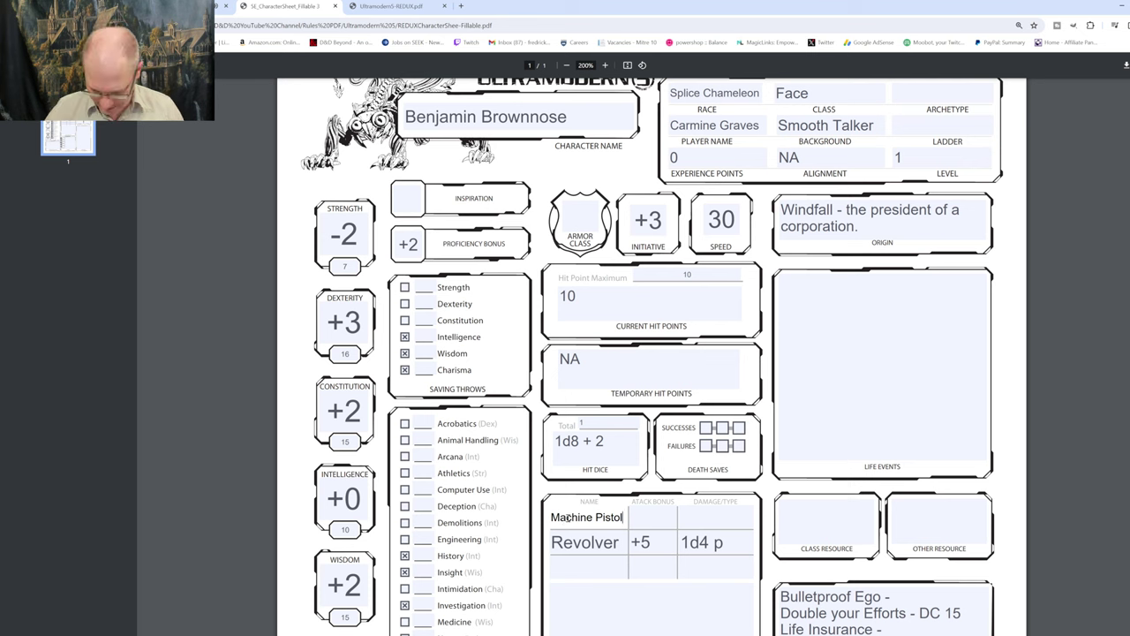
{"action": "key", "text": "BackSpace"}
{"action": "key", "text": "BackSpace"}
{"action": "key", "text": "BackSpace"}
{"action": "key", "text": "BackSpace"}
{"action": "key", "text": "BackSpace"}
{"action": "key", "text": "BackSpace"}
{"action": "key", "text": "BackSpace"}
{"action": "key", "text": "BackSpace"}
{"action": "key", "text": "BackSpace"}
{"action": "key", "text": "BackSpace"}
{"action": "key", "text": "BackSpace"}
{"action": "key", "text": "BackSpace"}
{"action": "key", "text": "BackSpace"}
{"action": "key", "text": "BackSpace"}
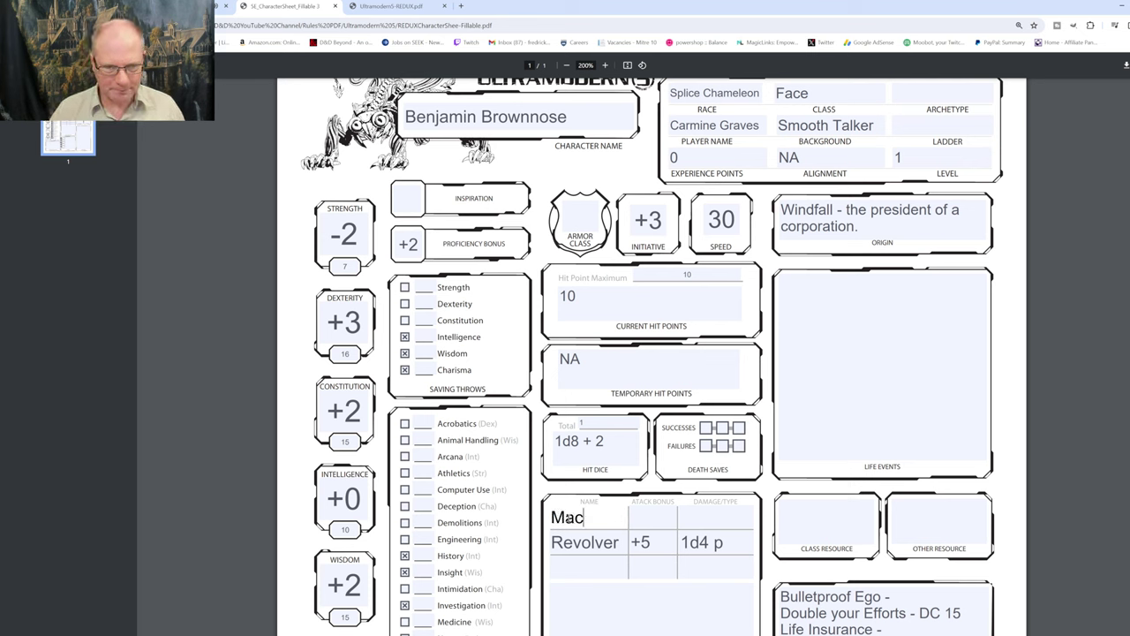
{"action": "type", "text": "G"}
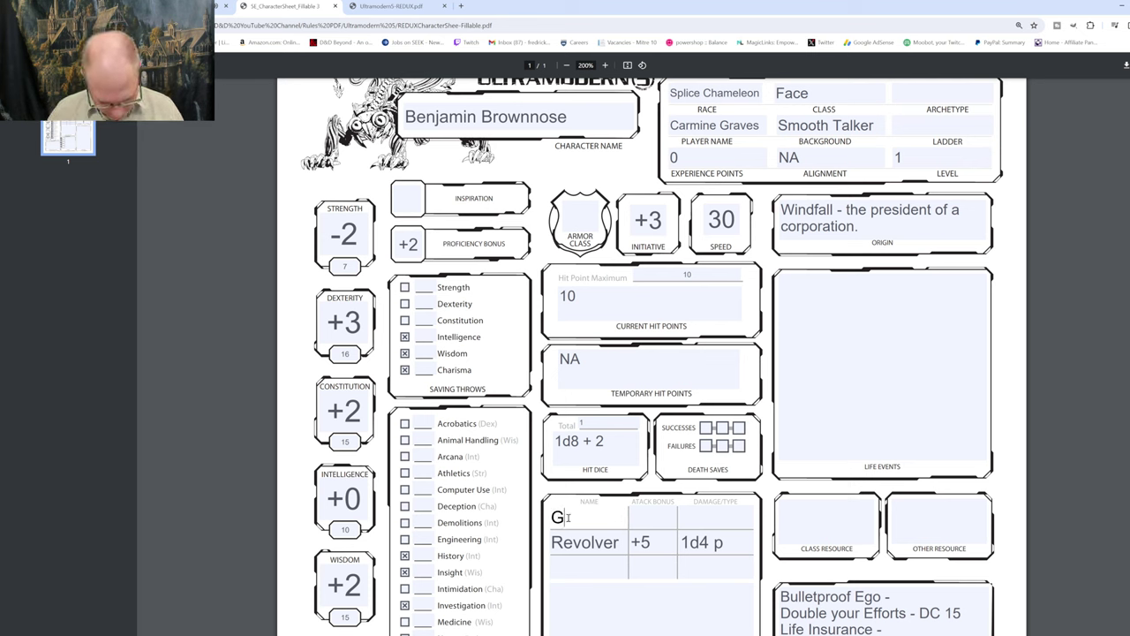
{"action": "type", "text": "renade "}
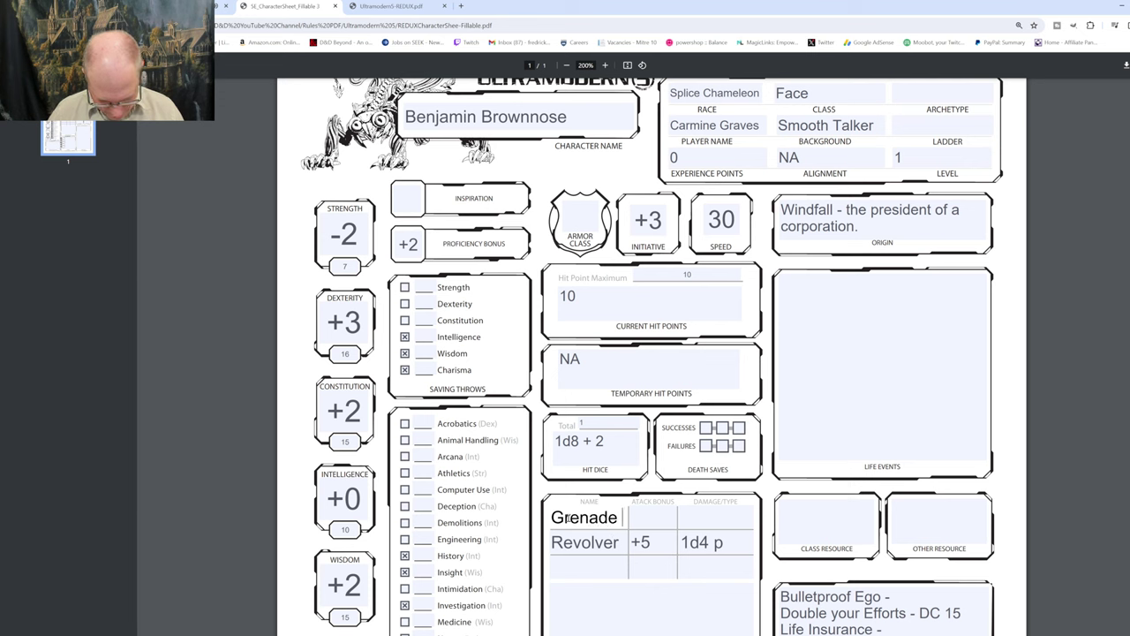
{"action": "type", "text": "Launcher"}
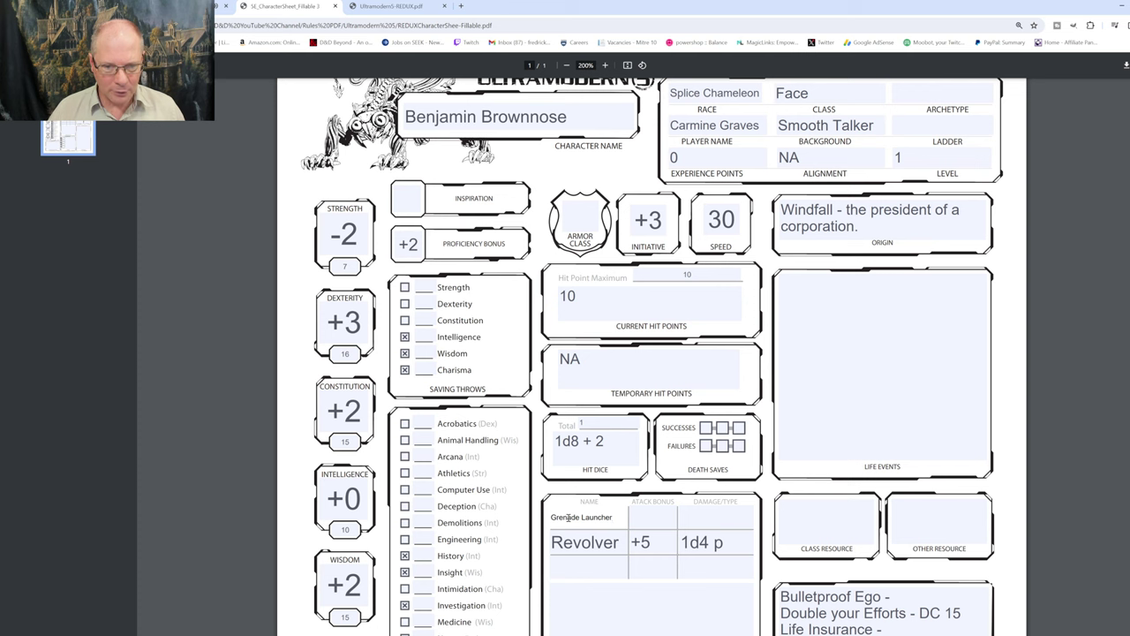
{"action": "type", "text": " One Hand"}
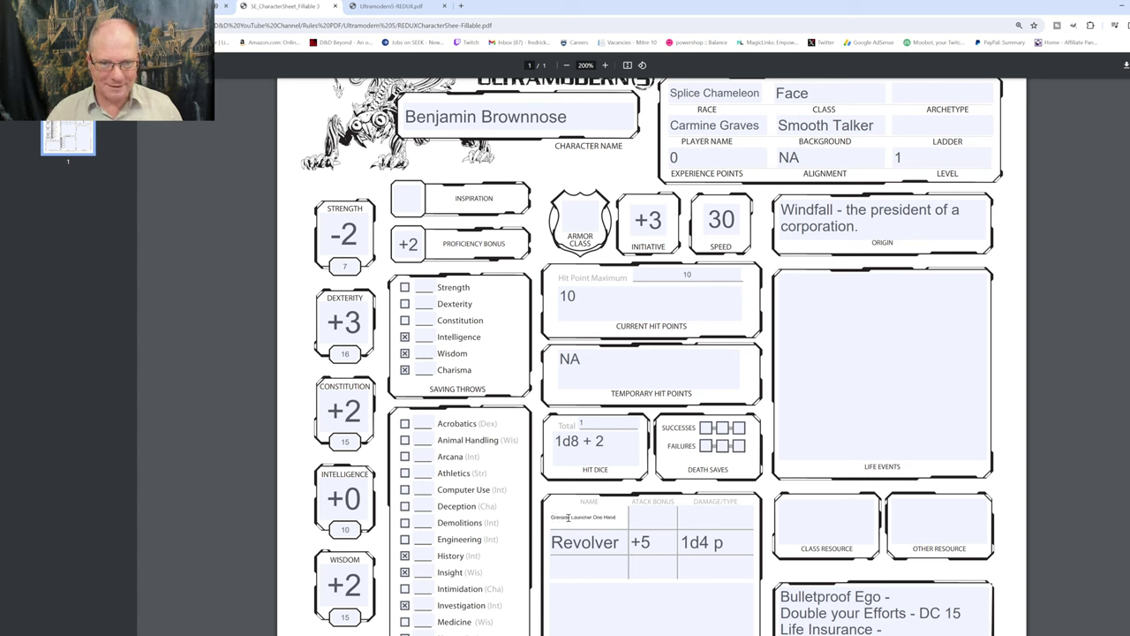
Give the grenade launcher an attack bonus of +5 and the damage type Special
{"action": "left_click", "coordinate": [646, 520]}
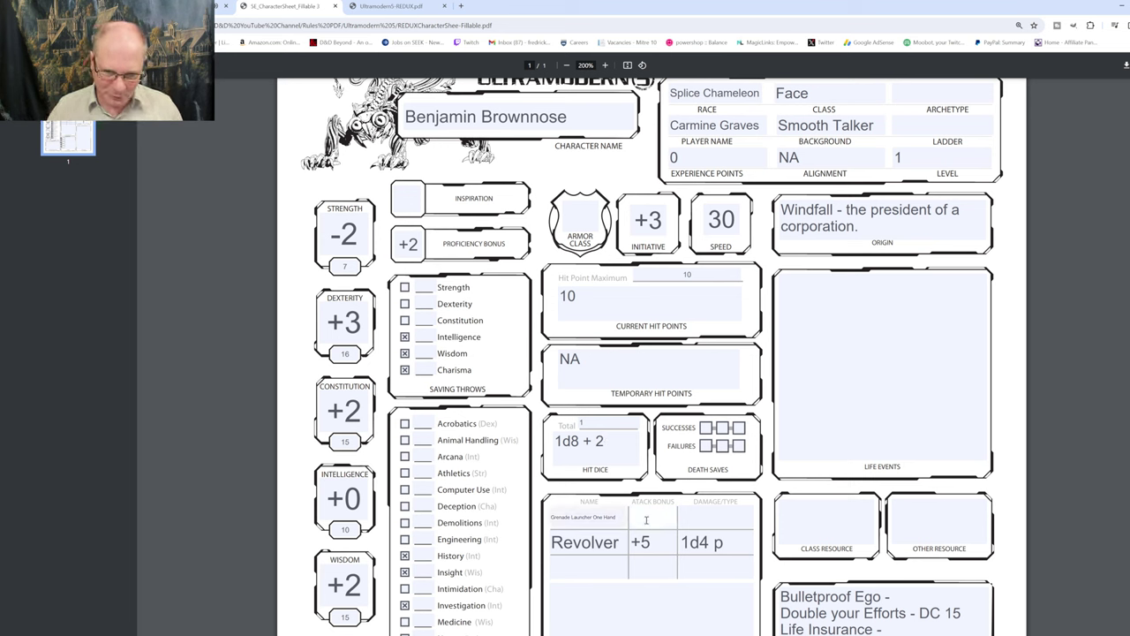
{"action": "type", "text": "+5"}
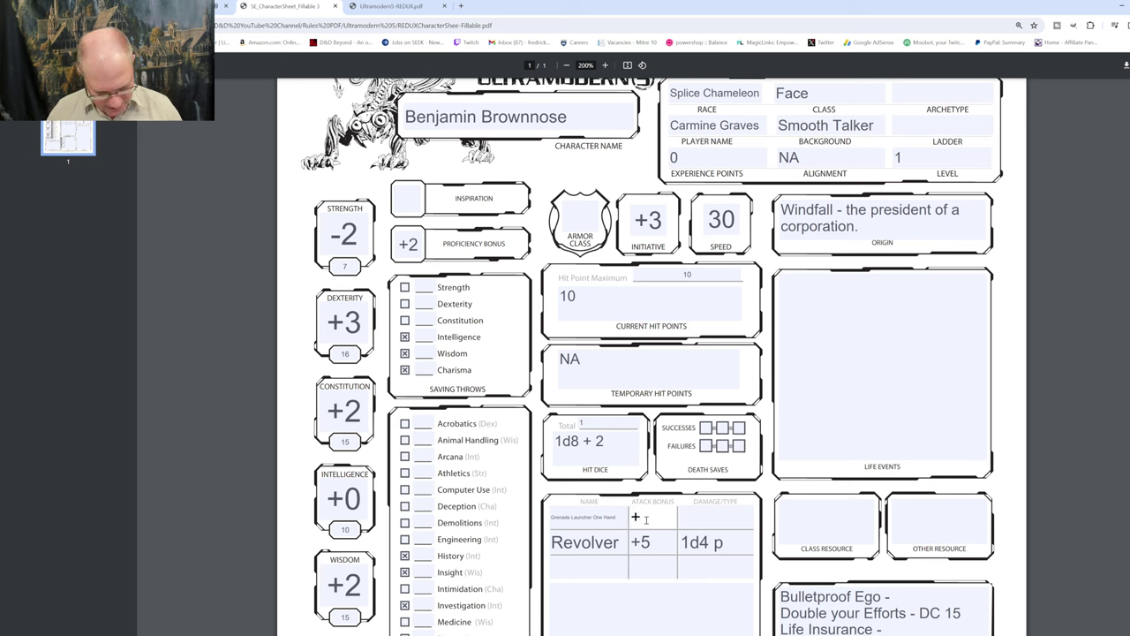
{"action": "left_click", "coordinate": [693, 515]}
{"action": "type", "text": "Special"}
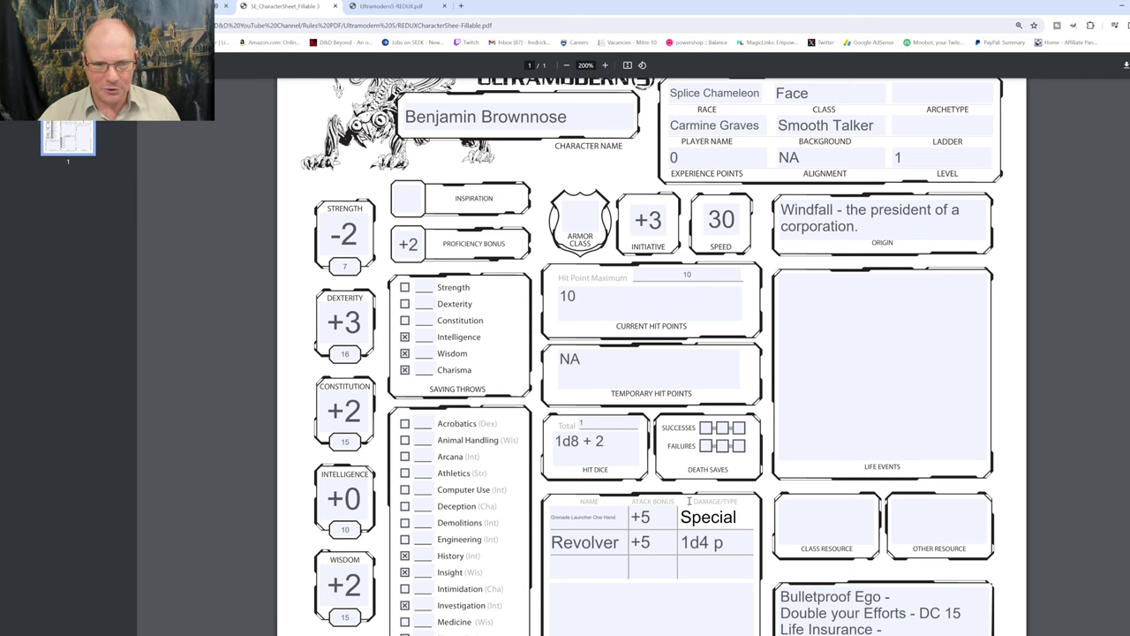
Look through the rulebook's two-handed small arms table, comparing weapon costs, damage, ranges and properties
{"action": "left_click", "coordinate": [388, 7]}
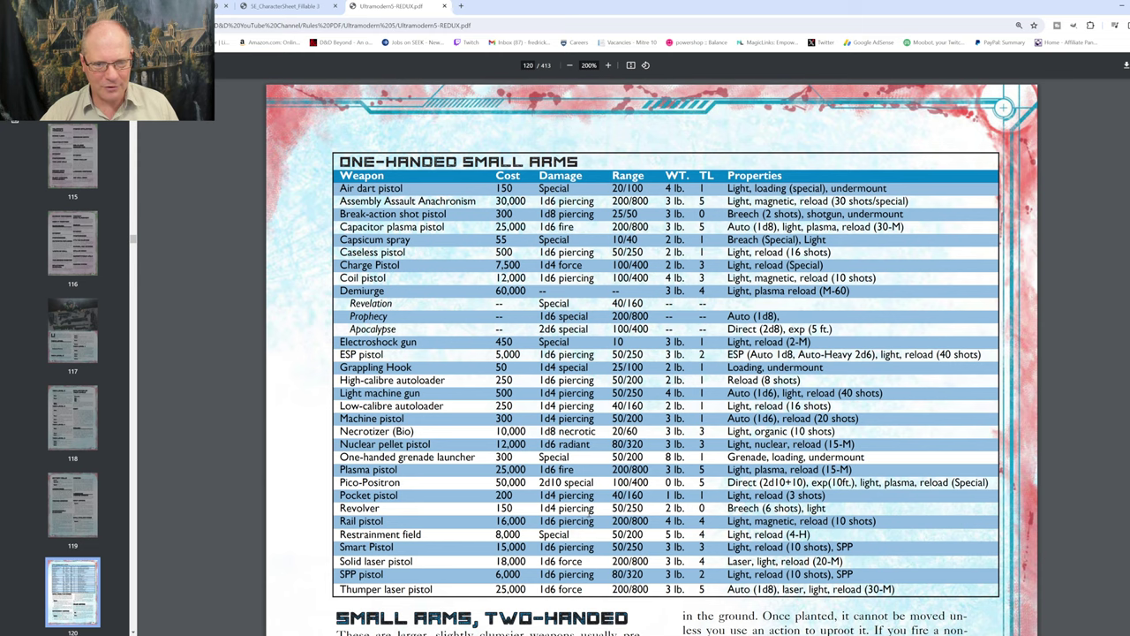
{"action": "scroll", "coordinate": [589, 512], "scroll_direction": "down", "scroll_amount": 10}
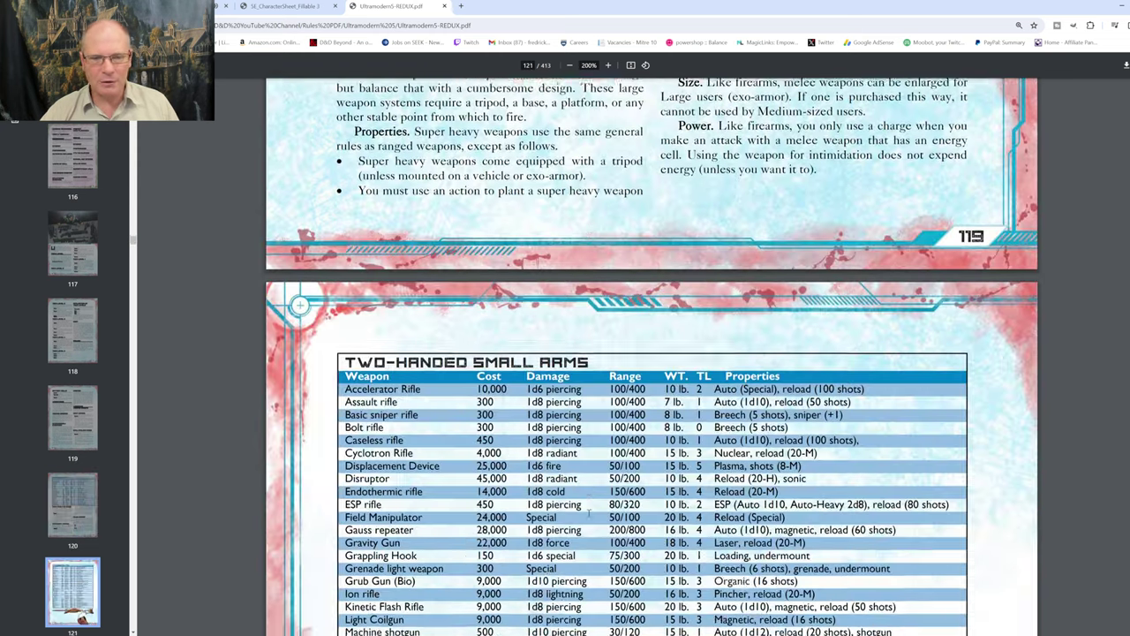
{"action": "scroll", "coordinate": [588, 512], "scroll_direction": "down", "scroll_amount": 6}
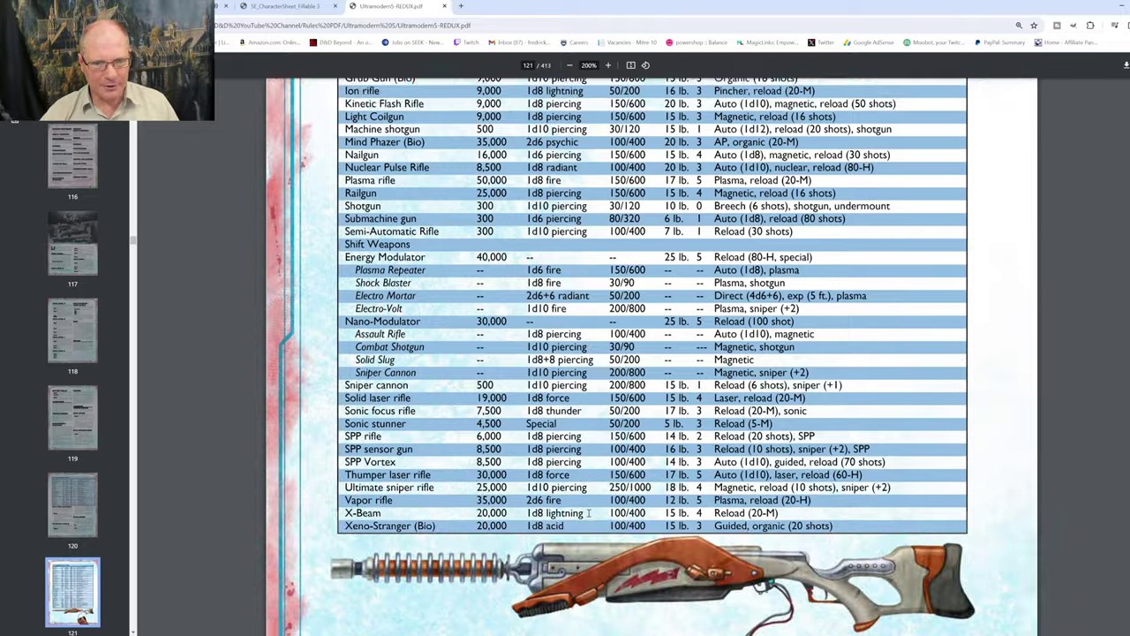
{"action": "scroll", "coordinate": [589, 513], "scroll_direction": "down", "scroll_amount": 2}
{"action": "scroll", "coordinate": [589, 513], "scroll_direction": "up", "scroll_amount": 7}
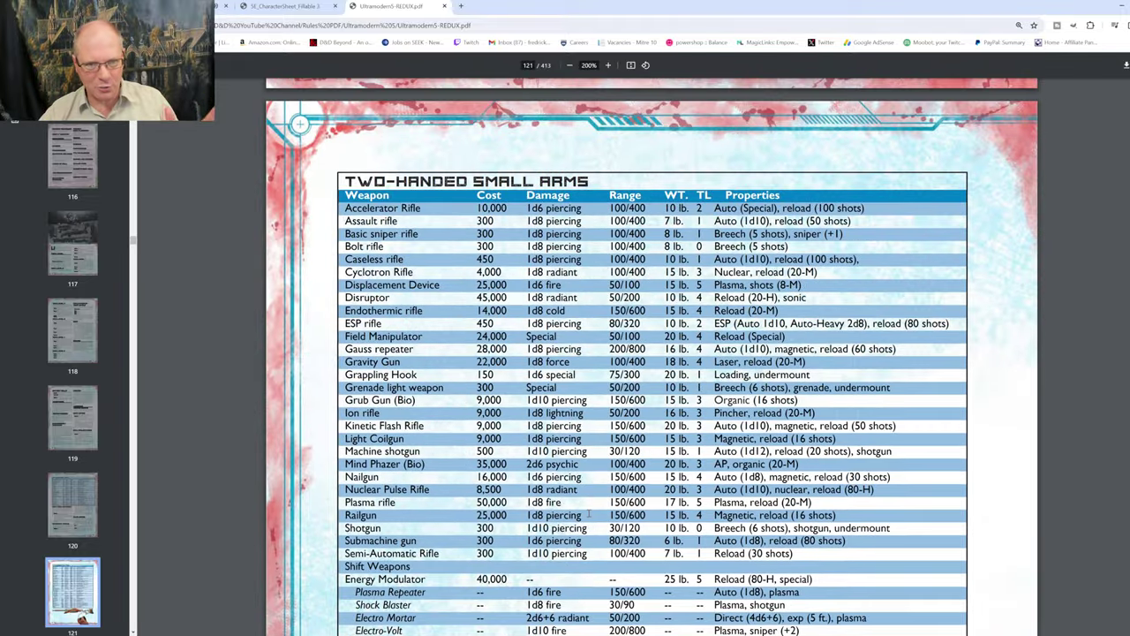
{"action": "scroll", "coordinate": [589, 513], "scroll_direction": "down", "scroll_amount": 6}
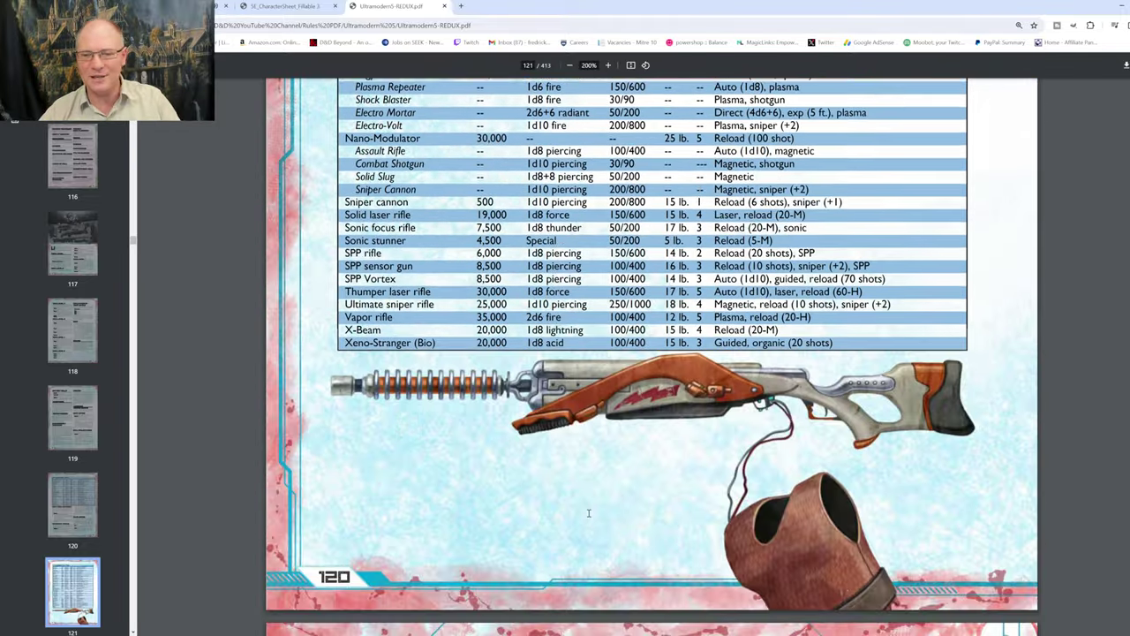
Skim the rulebook's new weapon properties and the individual weapon descriptions, from armor piercing through shift weapons and the sonic stunner
{"action": "scroll", "coordinate": [588, 512], "scroll_direction": "down", "scroll_amount": 6}
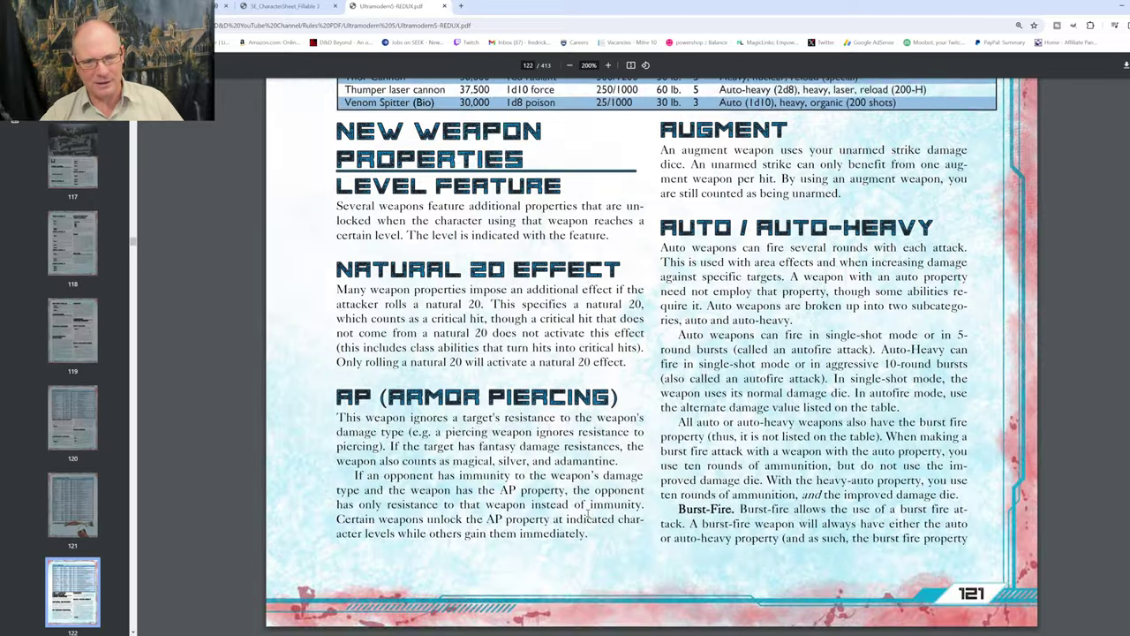
{"action": "scroll", "coordinate": [587, 513], "scroll_direction": "down", "scroll_amount": 2}
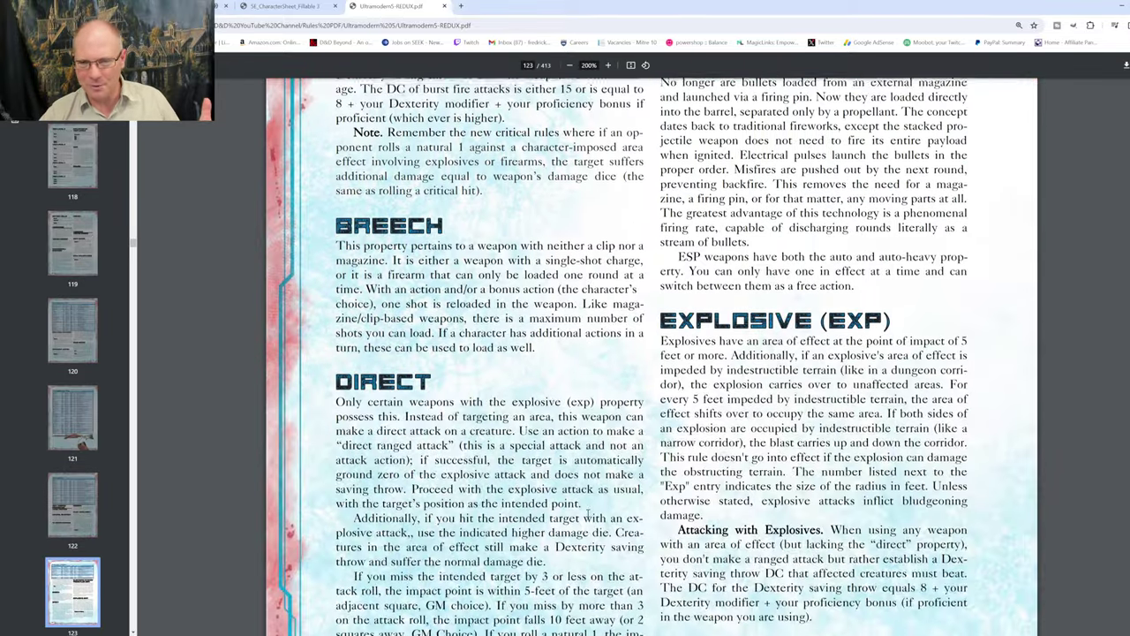
{"action": "scroll", "coordinate": [587, 513], "scroll_direction": "down", "scroll_amount": 3}
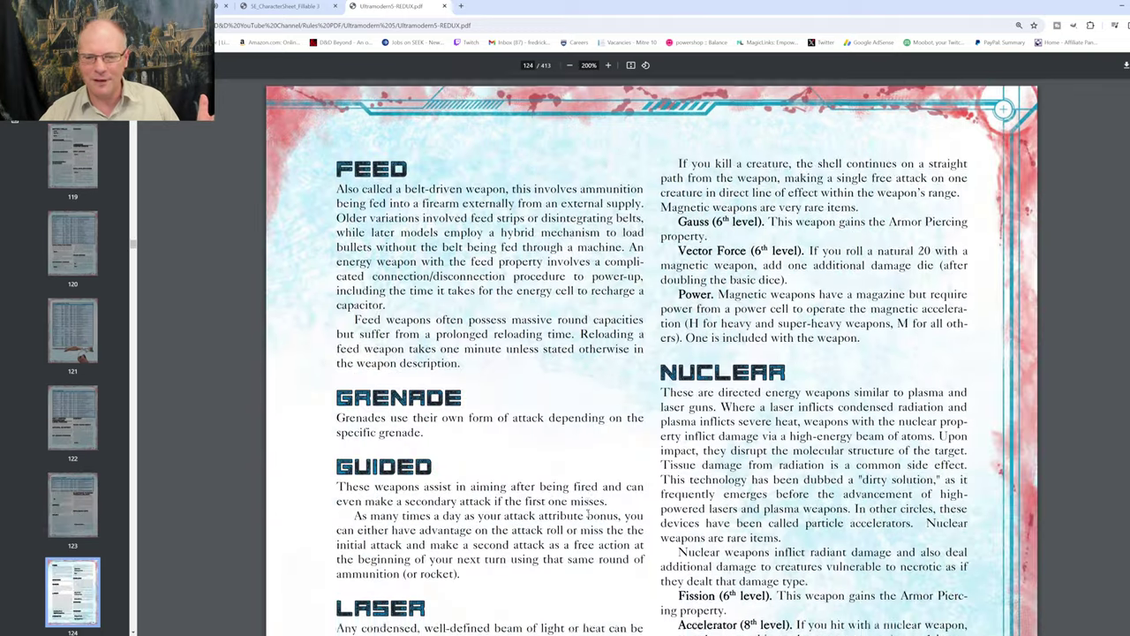
{"action": "scroll", "coordinate": [587, 514], "scroll_direction": "down", "scroll_amount": 2}
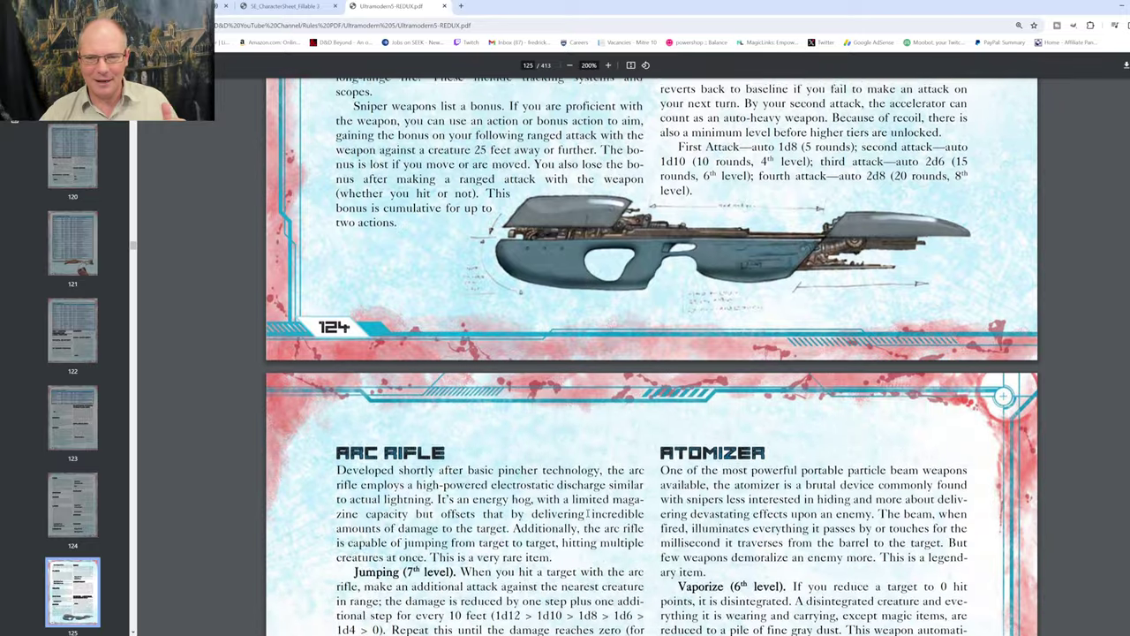
{"action": "scroll", "coordinate": [587, 513], "scroll_direction": "down", "scroll_amount": 1}
{"action": "scroll", "coordinate": [587, 513], "scroll_direction": "down", "scroll_amount": 3}
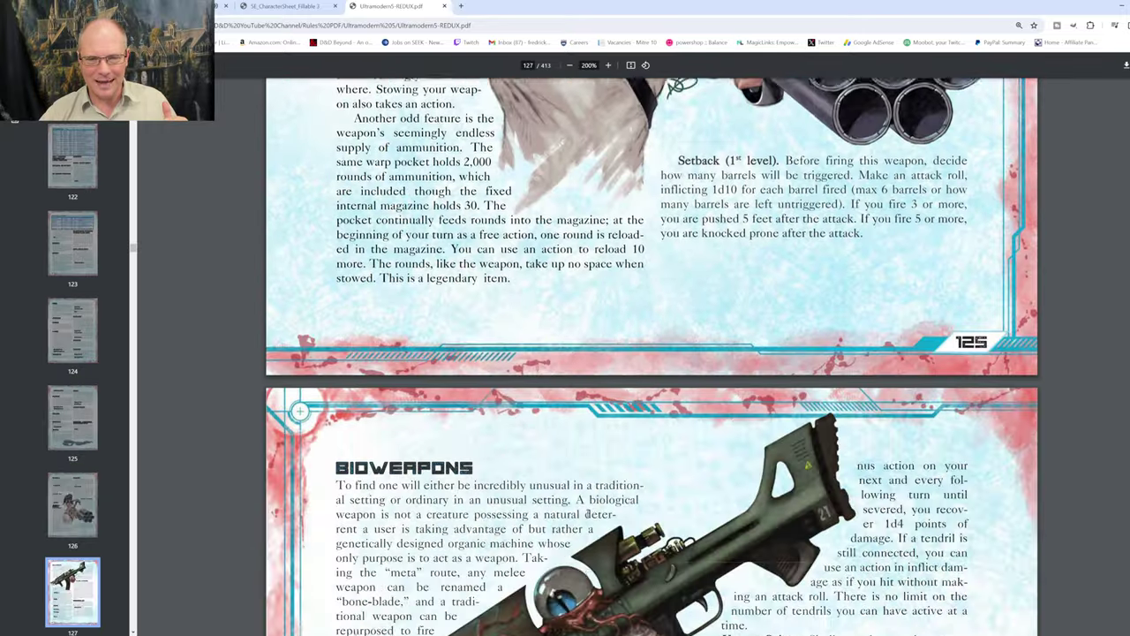
{"action": "scroll", "coordinate": [587, 513], "scroll_direction": "down", "scroll_amount": 3}
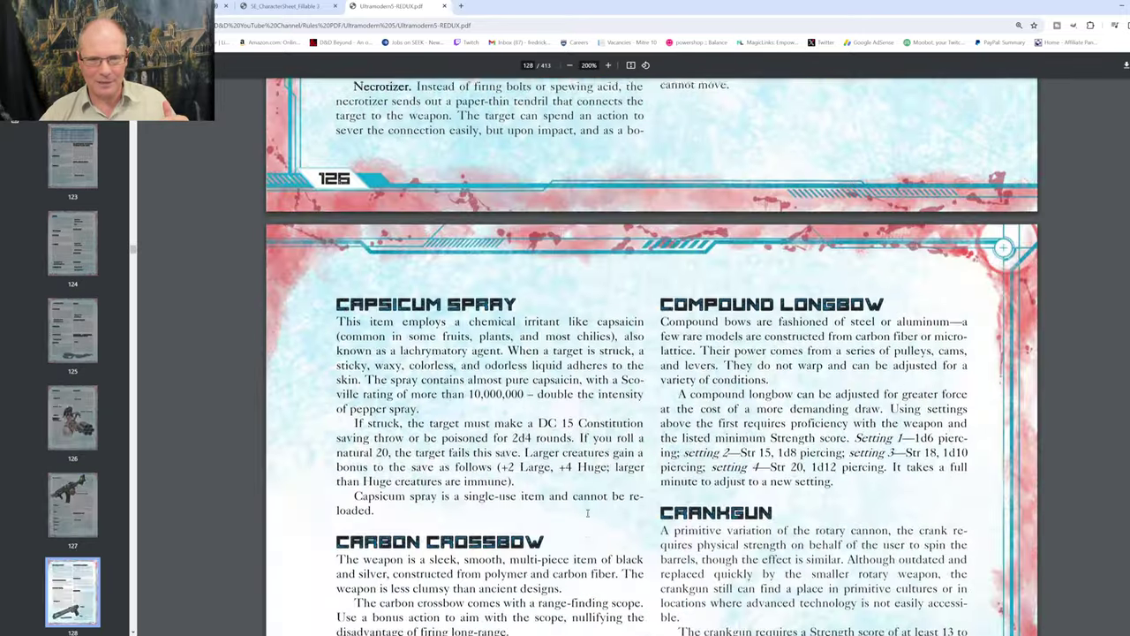
{"action": "scroll", "coordinate": [587, 512], "scroll_direction": "down", "scroll_amount": 3}
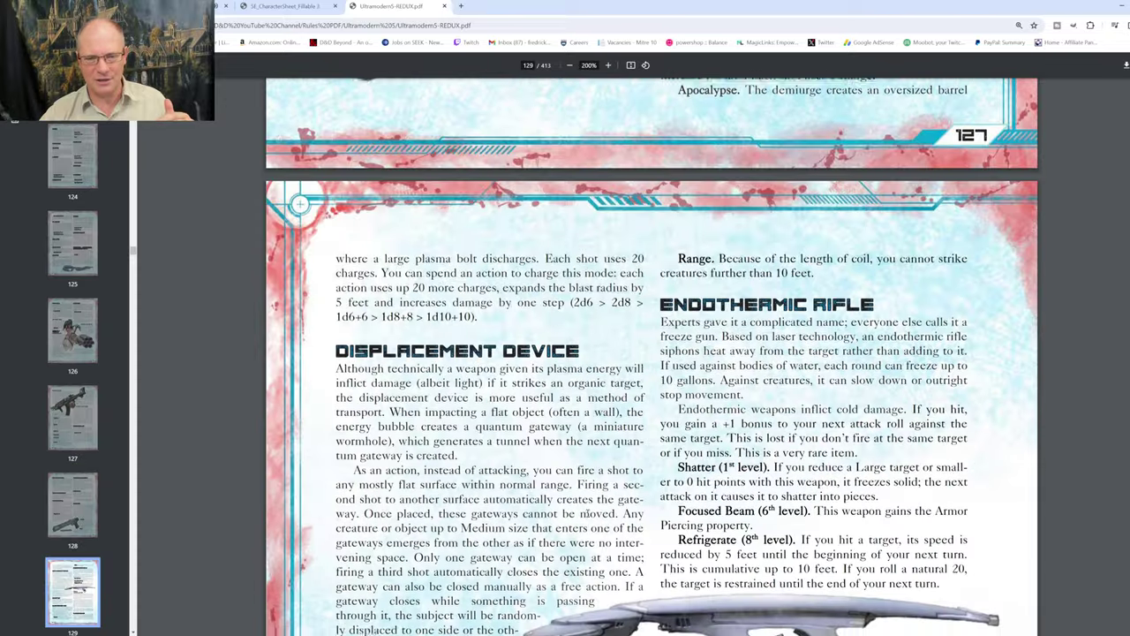
{"action": "scroll", "coordinate": [587, 513], "scroll_direction": "down", "scroll_amount": 4}
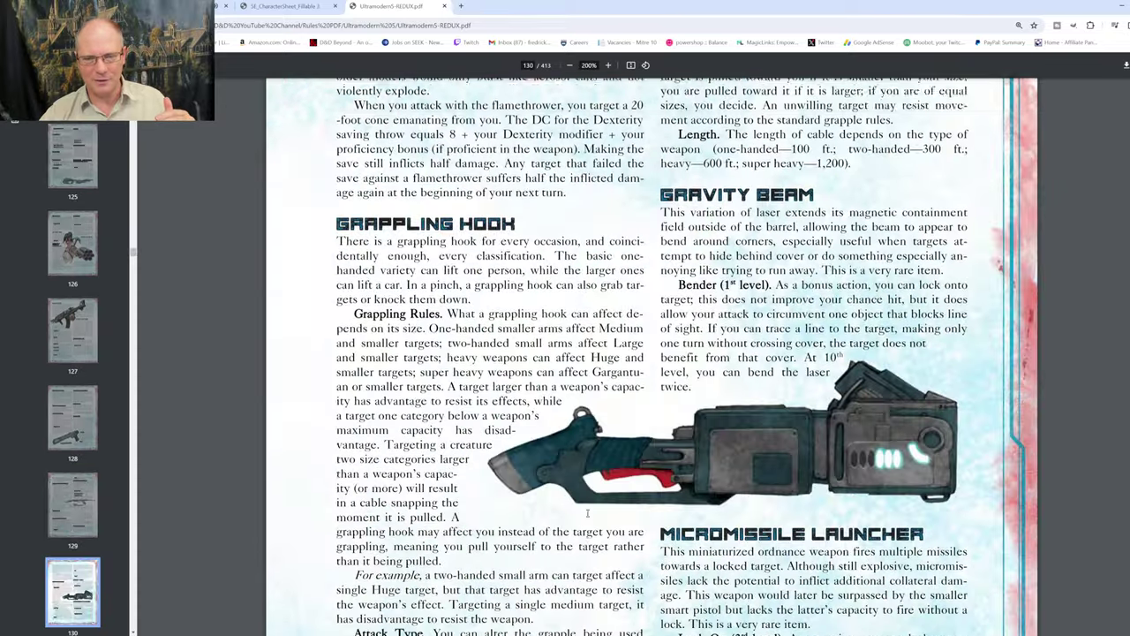
{"action": "scroll", "coordinate": [587, 513], "scroll_direction": "down", "scroll_amount": 3}
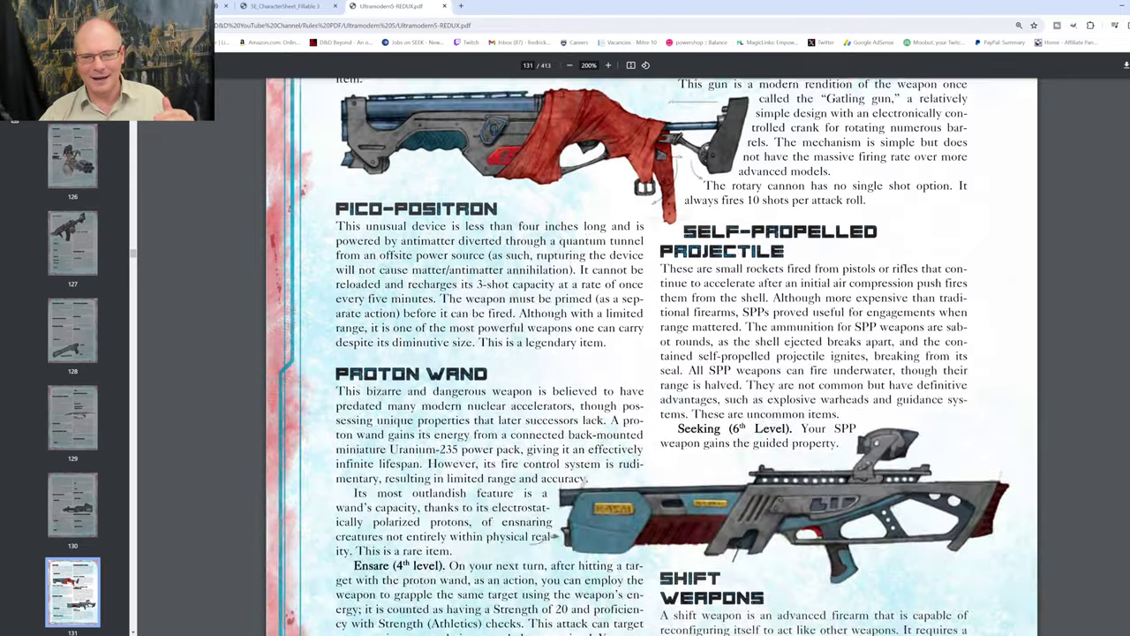
{"action": "scroll", "coordinate": [587, 513], "scroll_direction": "down", "scroll_amount": 4}
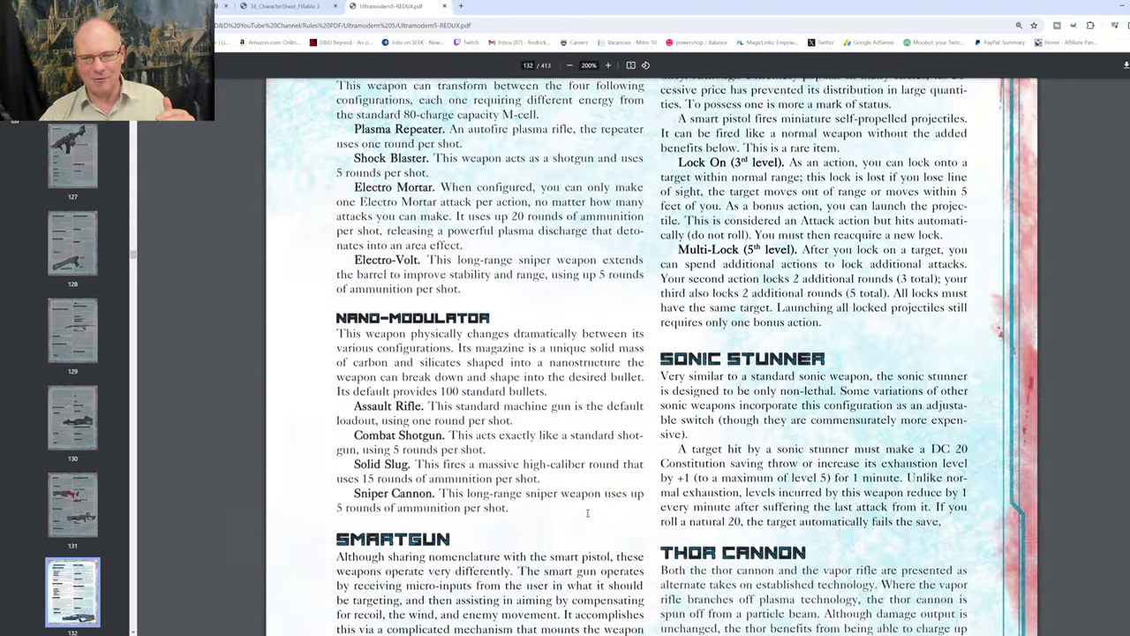
Review the rulebook's ammunition rules and the melee weapons table with its descriptions
{"action": "scroll", "coordinate": [587, 513], "scroll_direction": "down", "scroll_amount": 10}
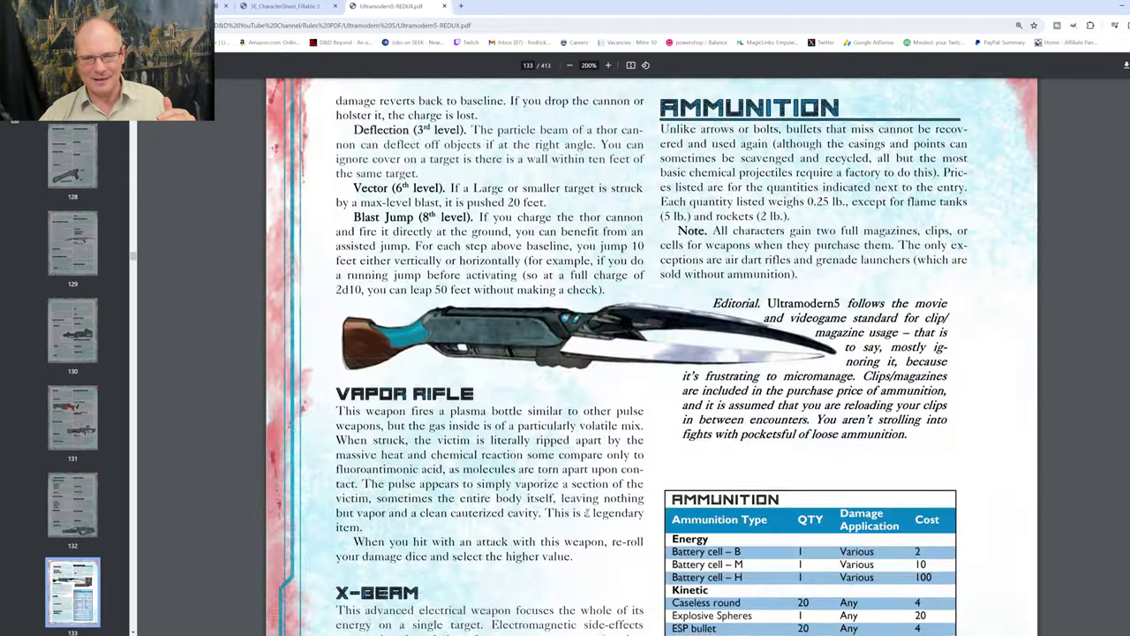
{"action": "scroll", "coordinate": [587, 513], "scroll_direction": "down", "scroll_amount": 13}
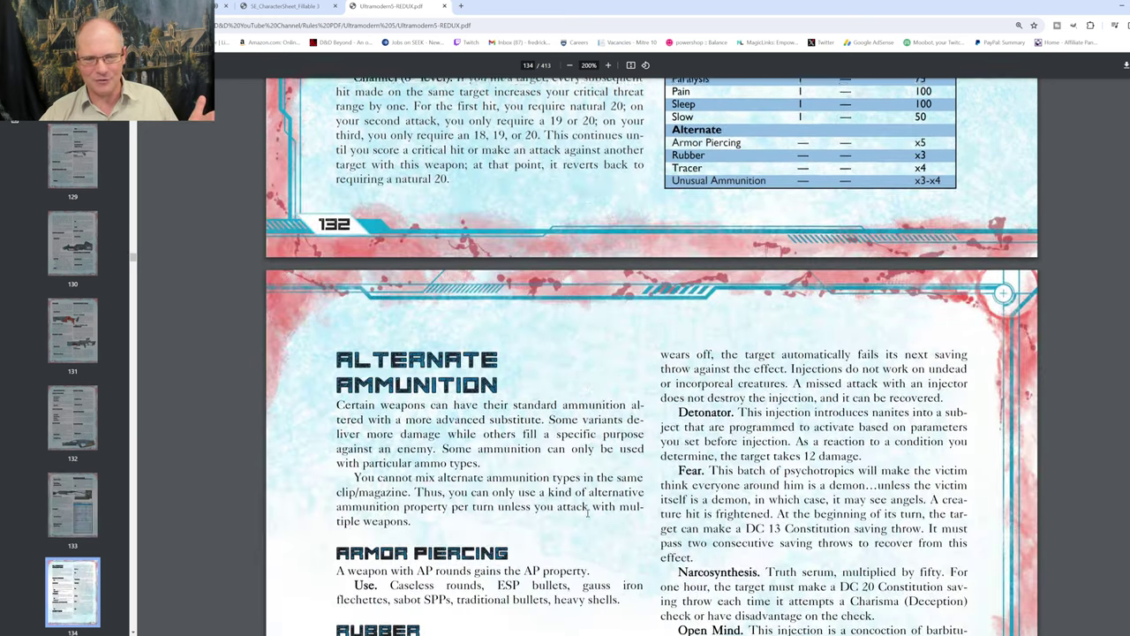
{"action": "scroll", "coordinate": [588, 513], "scroll_direction": "down", "scroll_amount": 9}
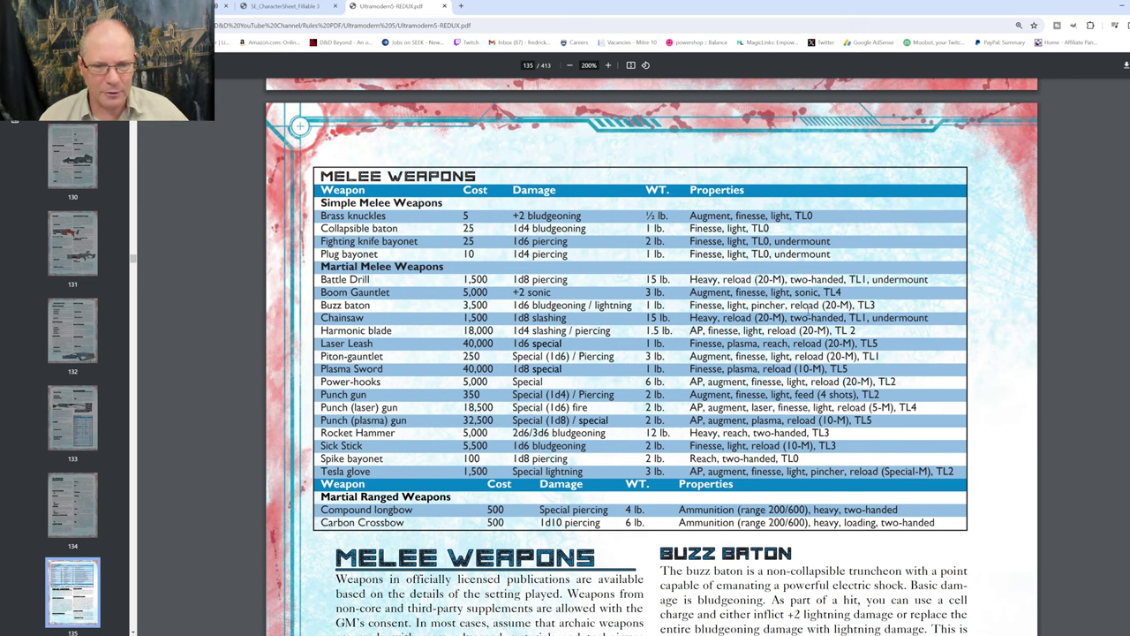
{"action": "scroll", "coordinate": [805, 325], "scroll_direction": "down", "scroll_amount": 3}
{"action": "scroll", "coordinate": [807, 340], "scroll_direction": "down", "scroll_amount": 10}
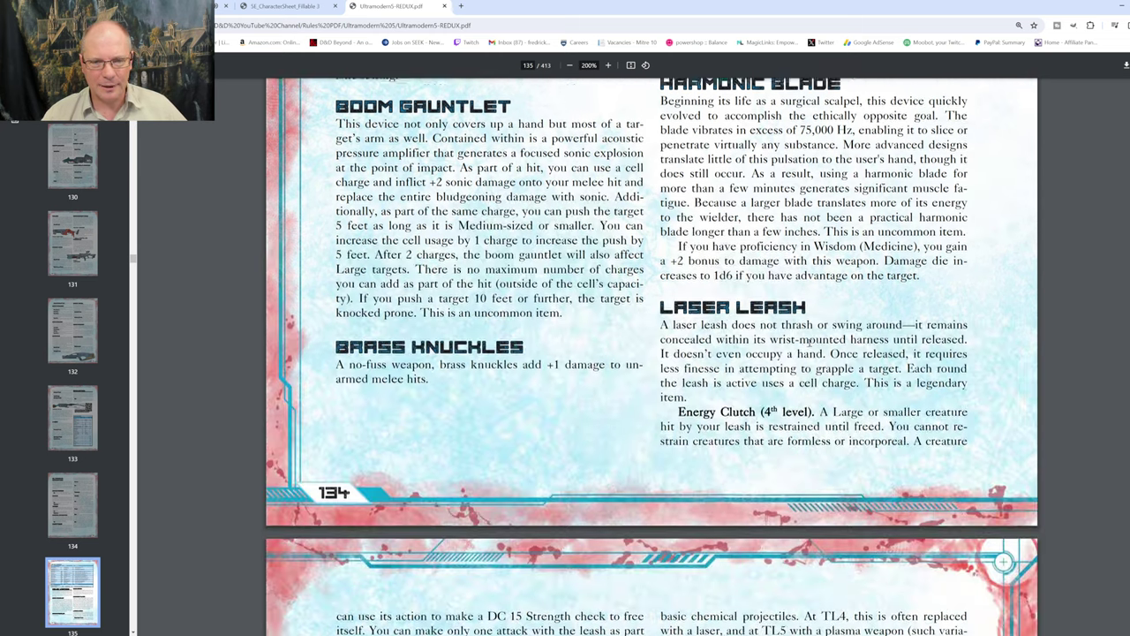
Examine the rulebook's demolitions table and the rules for using grenades and explosives
{"action": "scroll", "coordinate": [809, 340], "scroll_direction": "down", "scroll_amount": 8}
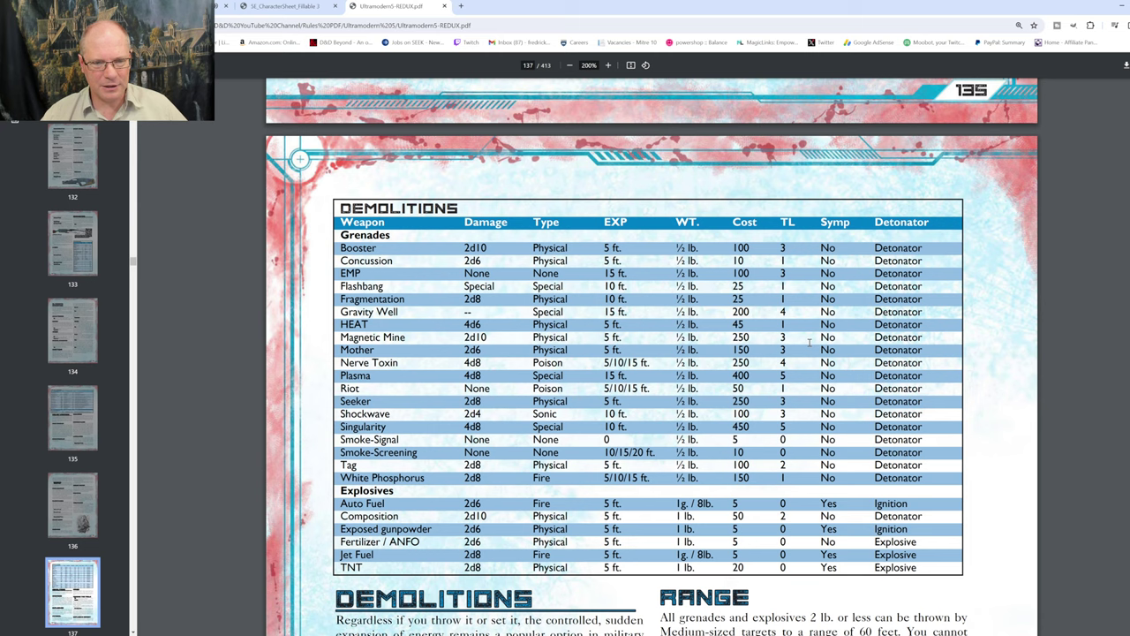
{"action": "scroll", "coordinate": [808, 344], "scroll_direction": "down", "scroll_amount": 7}
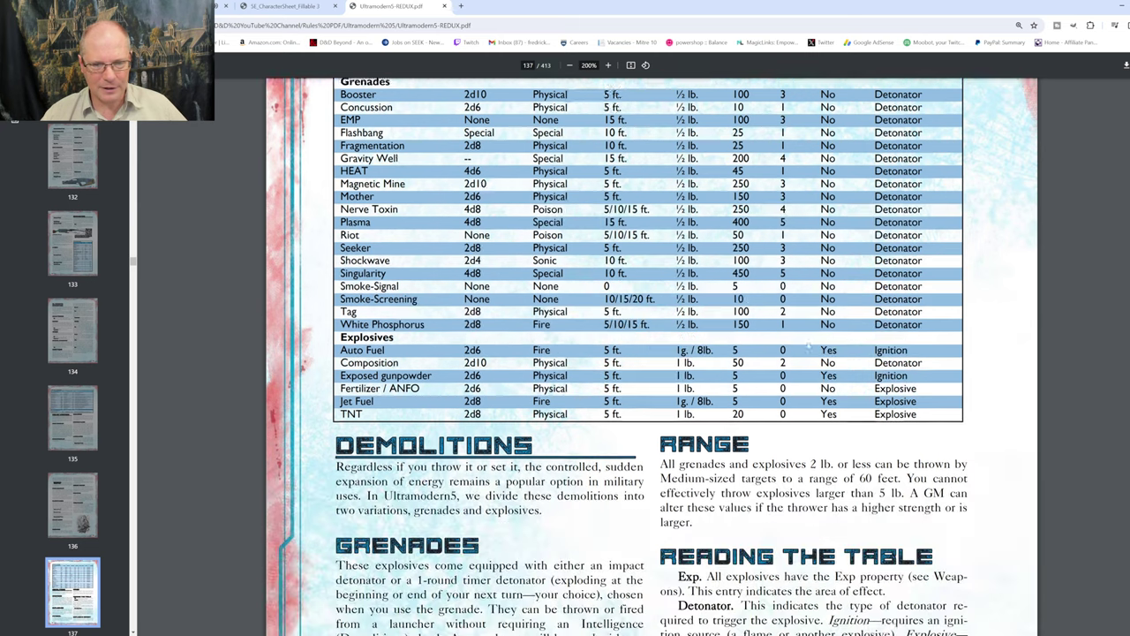
{"action": "scroll", "coordinate": [808, 345], "scroll_direction": "down", "scroll_amount": 10}
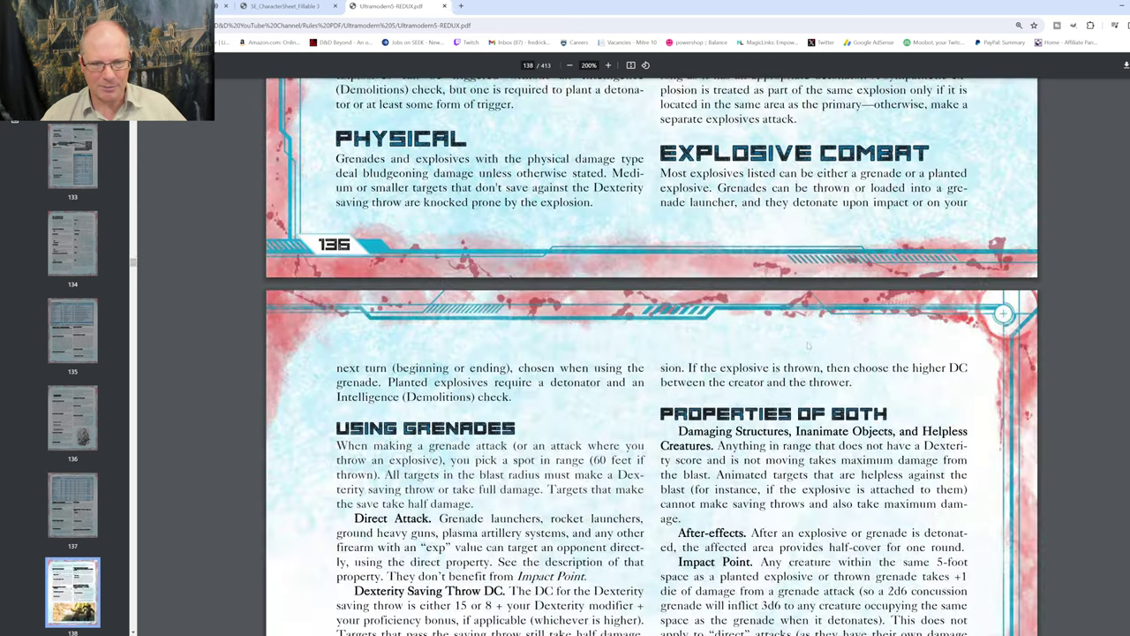
{"action": "scroll", "coordinate": [651, 356], "scroll_direction": "down", "scroll_amount": 12}
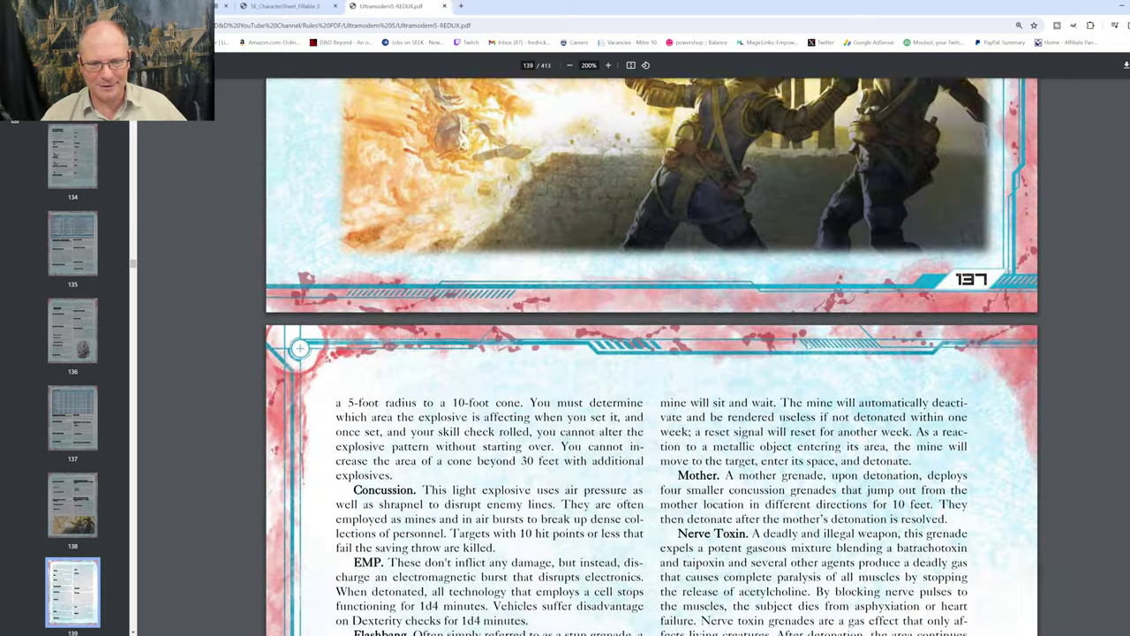
Examine the rulebook's armor section and compare the light, medium, heavy and exo-armor entries in its table
{"action": "scroll", "coordinate": [651, 356], "scroll_direction": "down", "scroll_amount": 12}
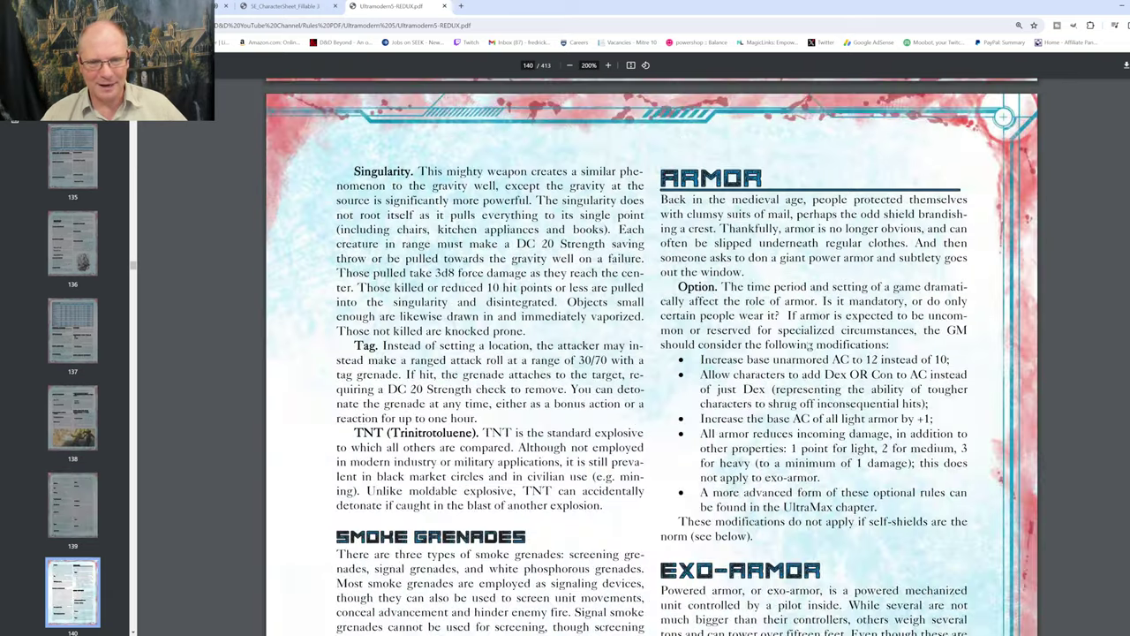
{"action": "scroll", "coordinate": [808, 344], "scroll_direction": "down", "scroll_amount": 5}
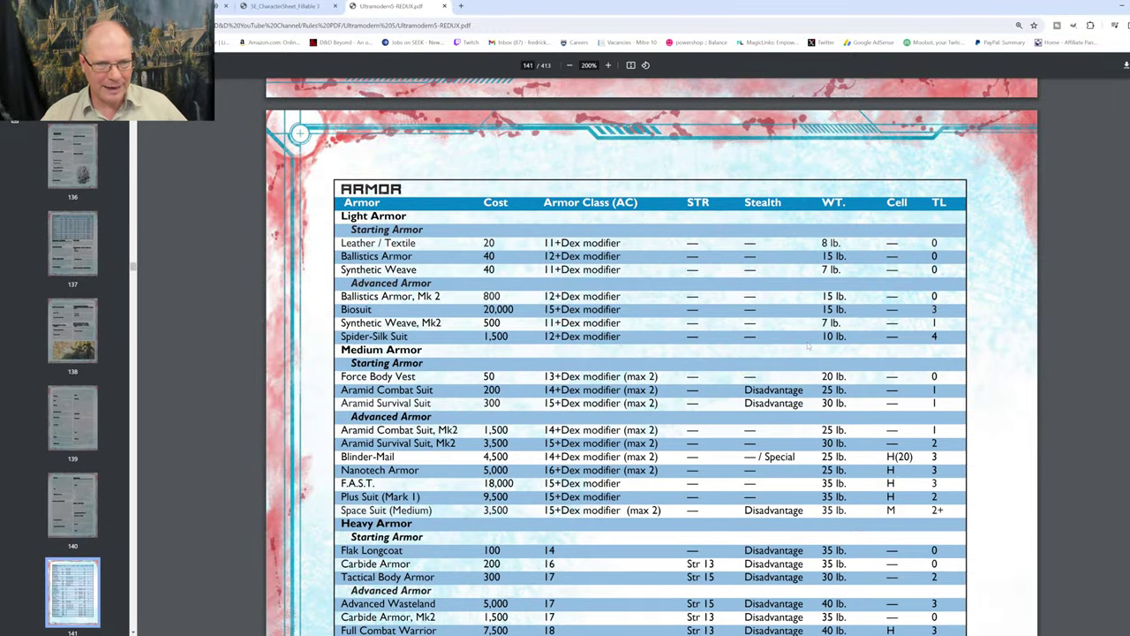
{"action": "scroll", "coordinate": [807, 346], "scroll_direction": "down", "scroll_amount": 6}
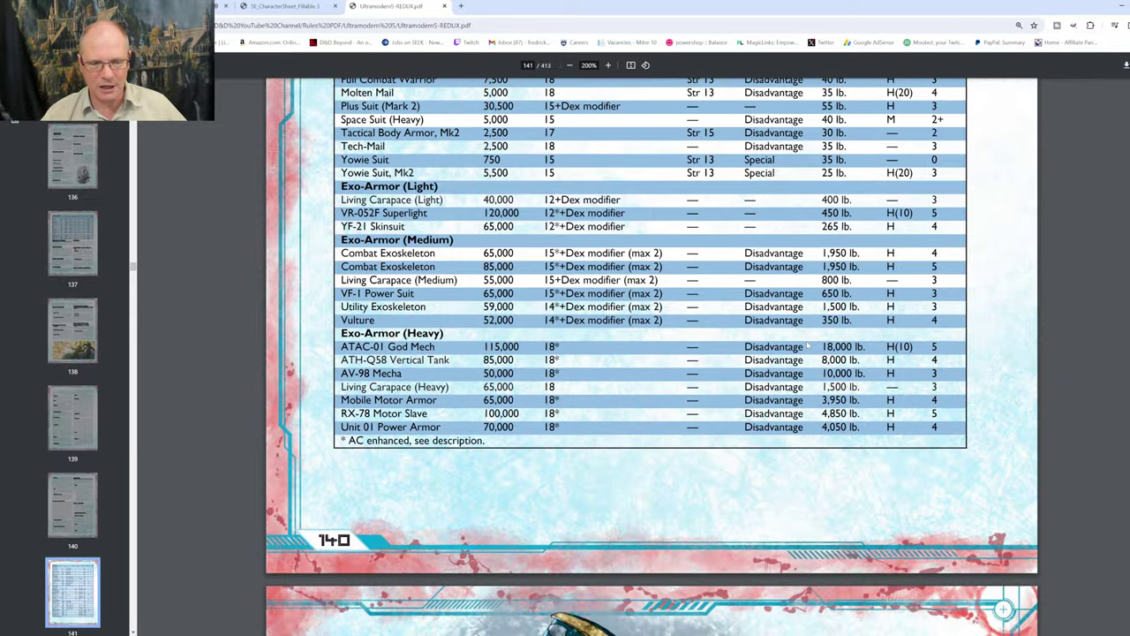
{"action": "scroll", "coordinate": [808, 346], "scroll_direction": "up", "scroll_amount": 7}
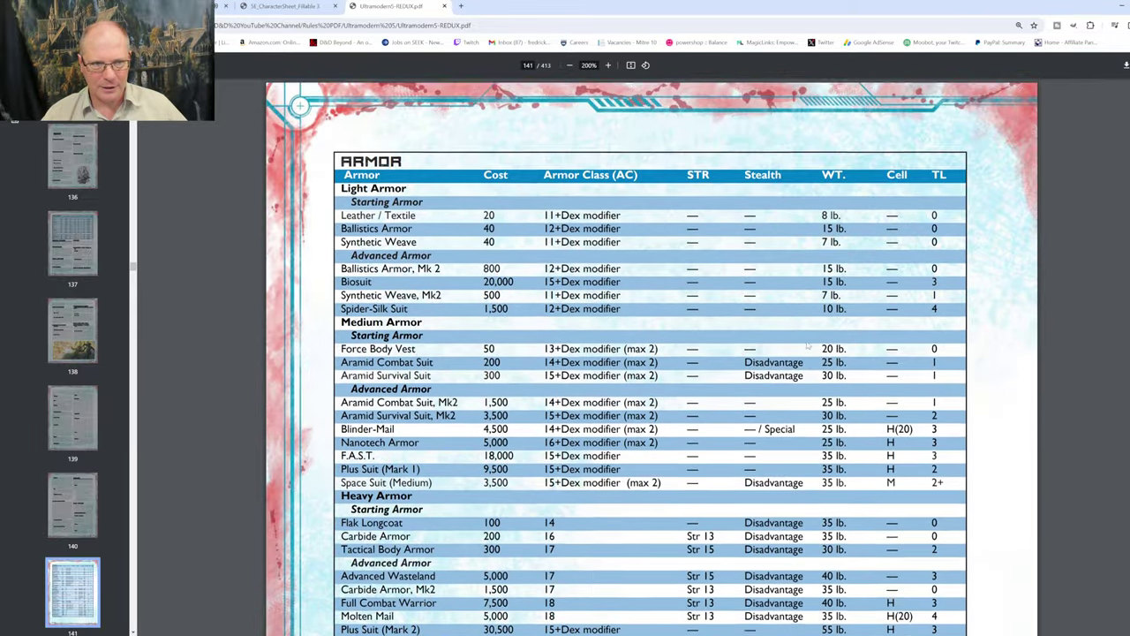
{"action": "scroll", "coordinate": [808, 346], "scroll_direction": "down", "scroll_amount": 1}
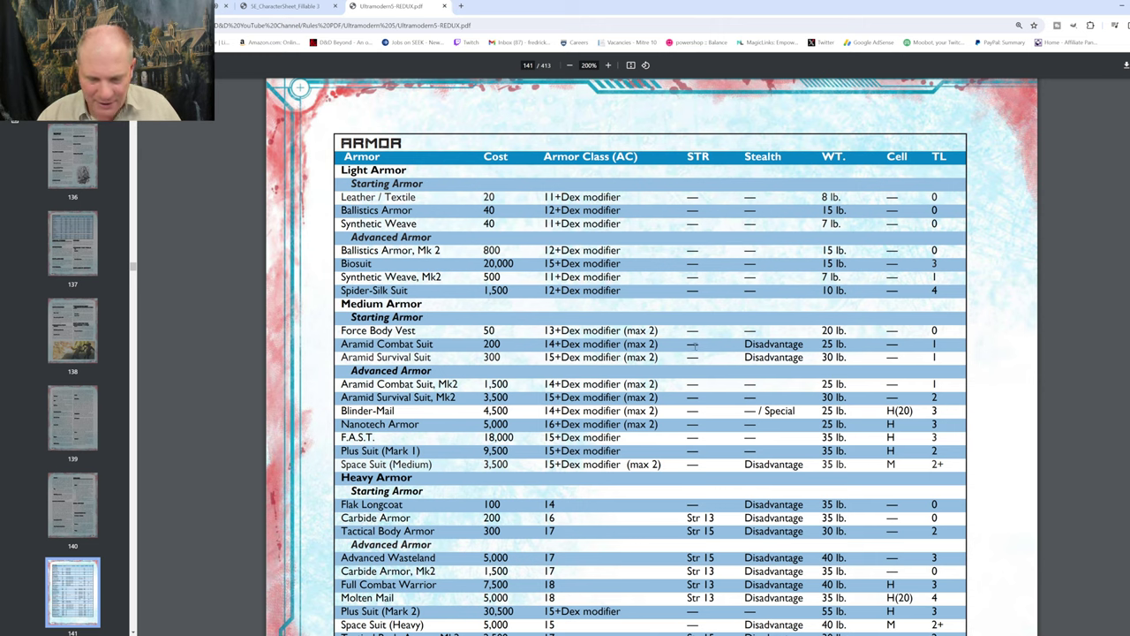
Return to the character sheet and replace Machine Pistol in the equipment list with Grenade Launcher One Handed
{"action": "left_click", "coordinate": [282, 6]}
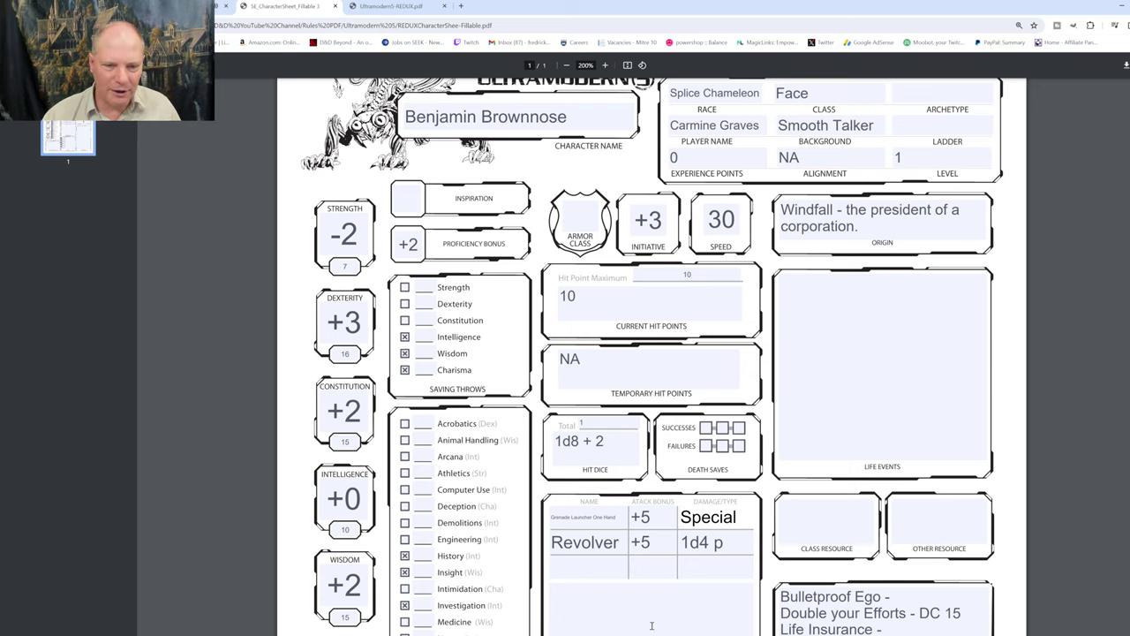
{"action": "scroll", "coordinate": [632, 611], "scroll_direction": "down", "scroll_amount": 2}
{"action": "scroll", "coordinate": [632, 611], "scroll_direction": "down", "scroll_amount": 3}
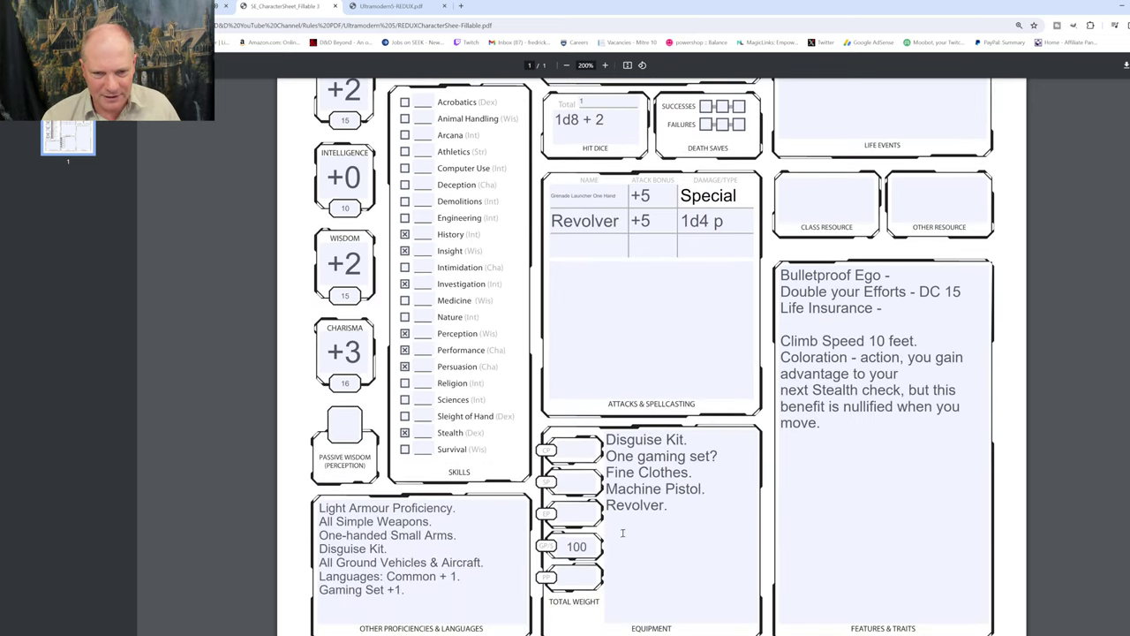
{"action": "left_click", "coordinate": [623, 529]}
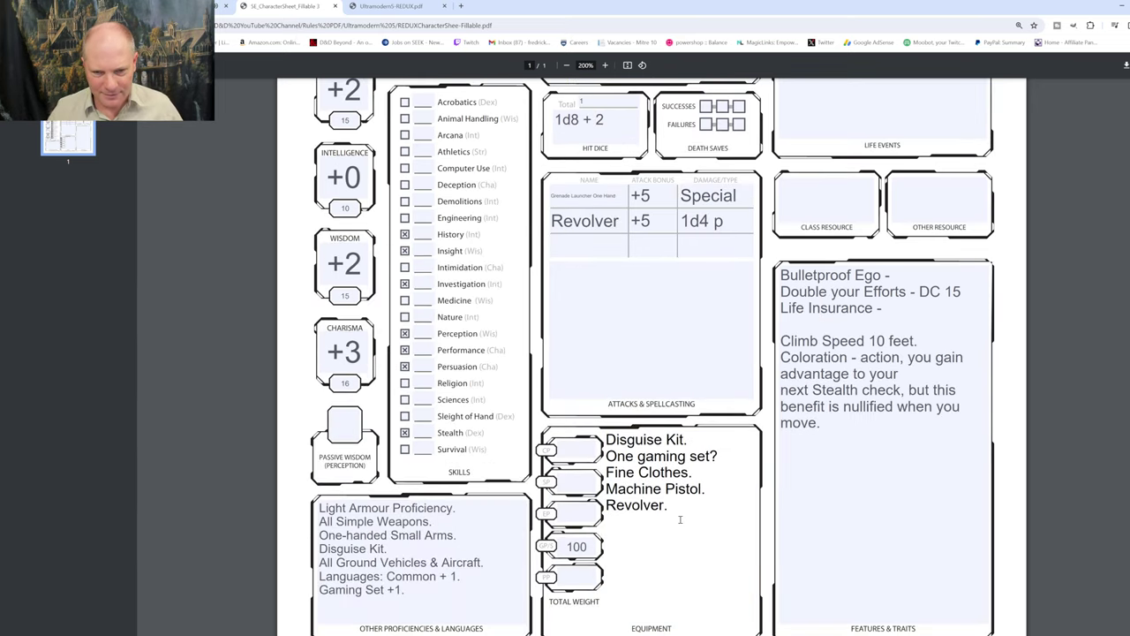
{"action": "left_click_drag", "start_coordinate": [703, 488], "coordinate": [606, 488]}
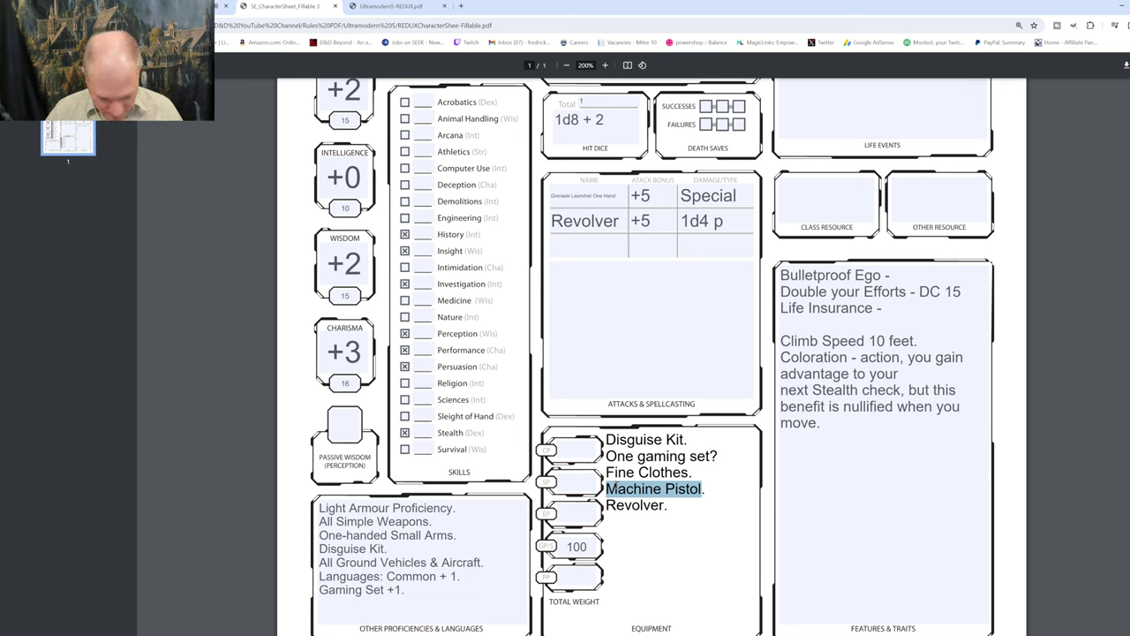
{"action": "type", "text": "Grenade "}
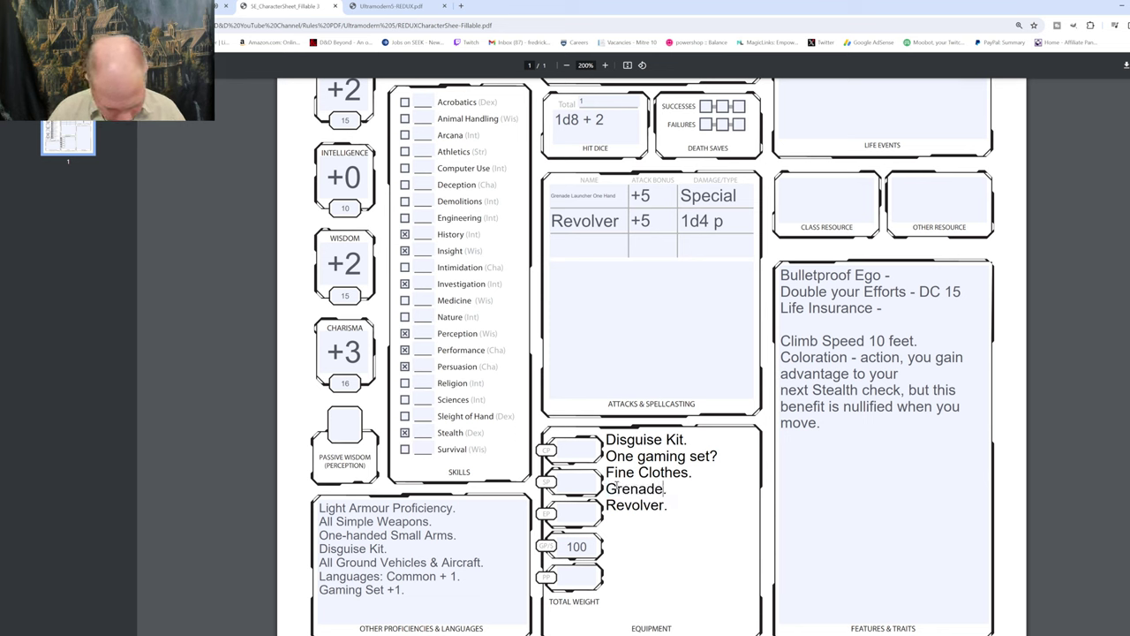
{"action": "type", "text": "Launcher "}
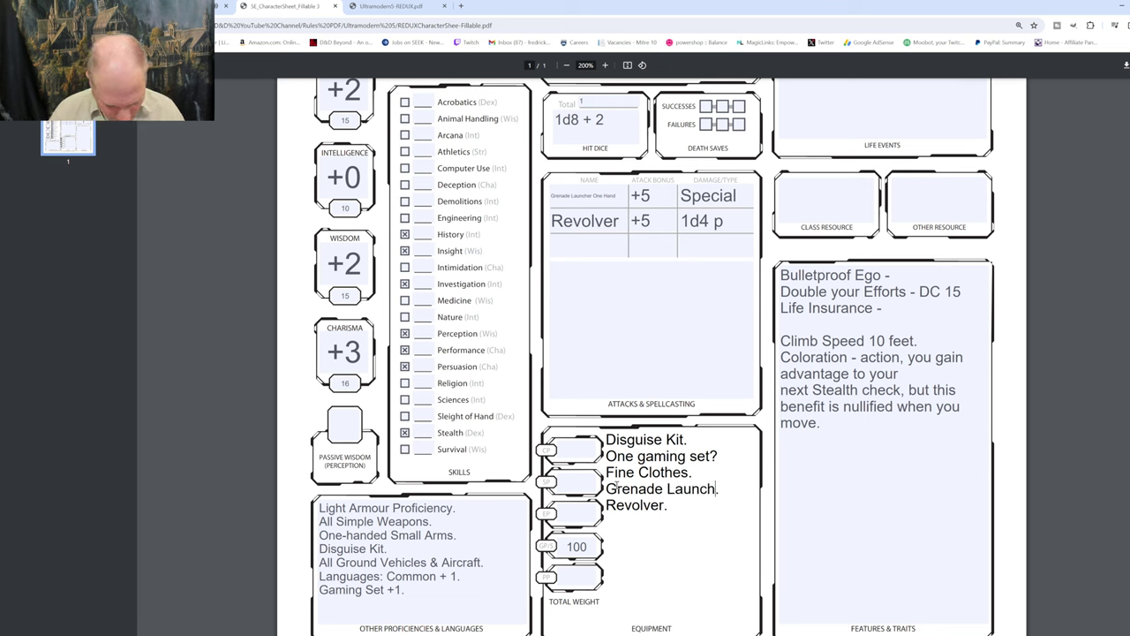
{"action": "type", "text": "On"}
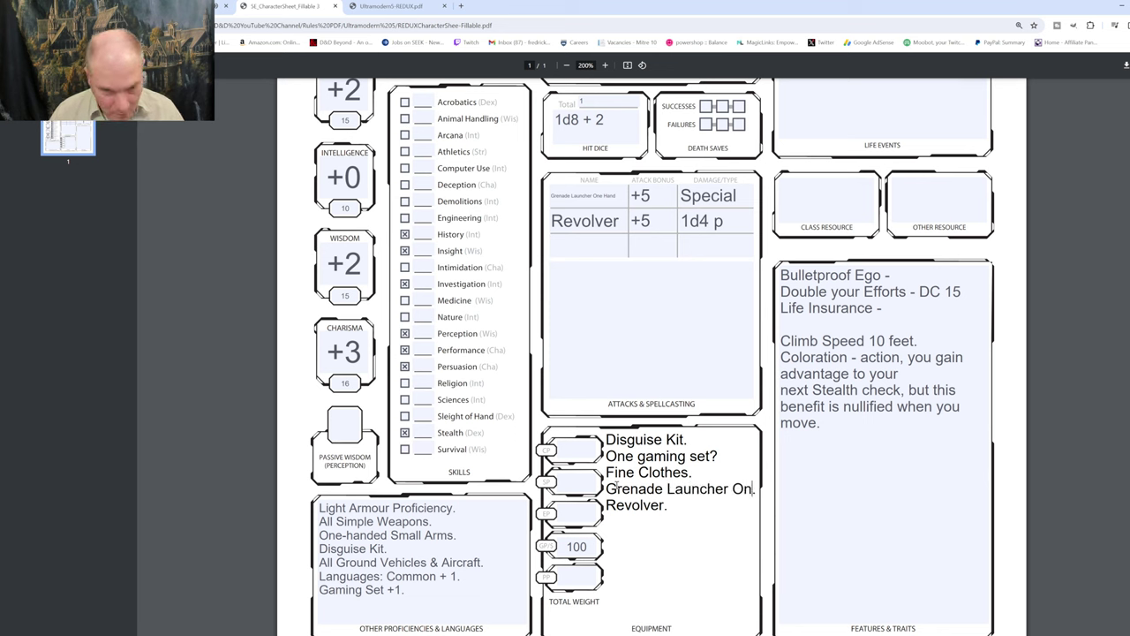
{"action": "type", "text": "e Handed."}
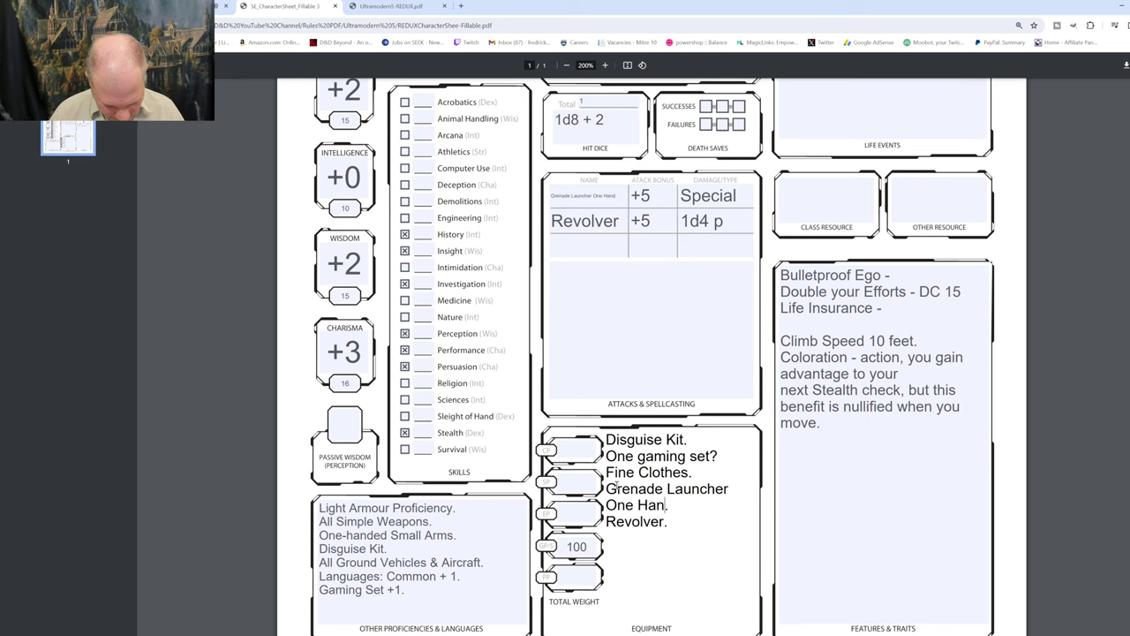